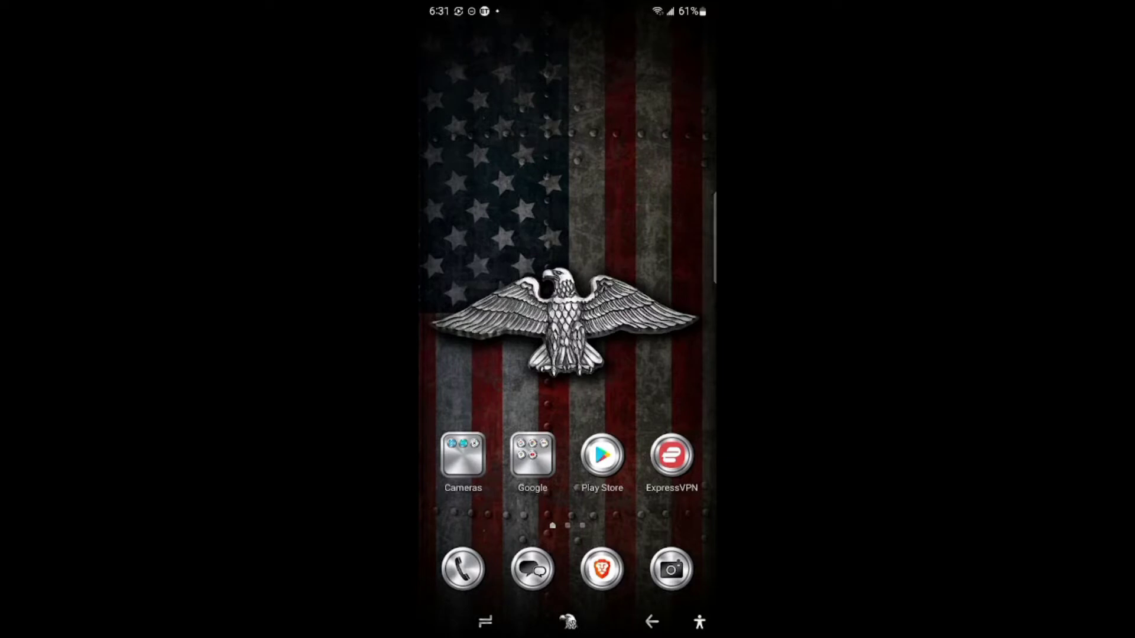
- Search the Play Store for 'easytether pro' to list the installed EasyTether Pro app
click(602, 455)
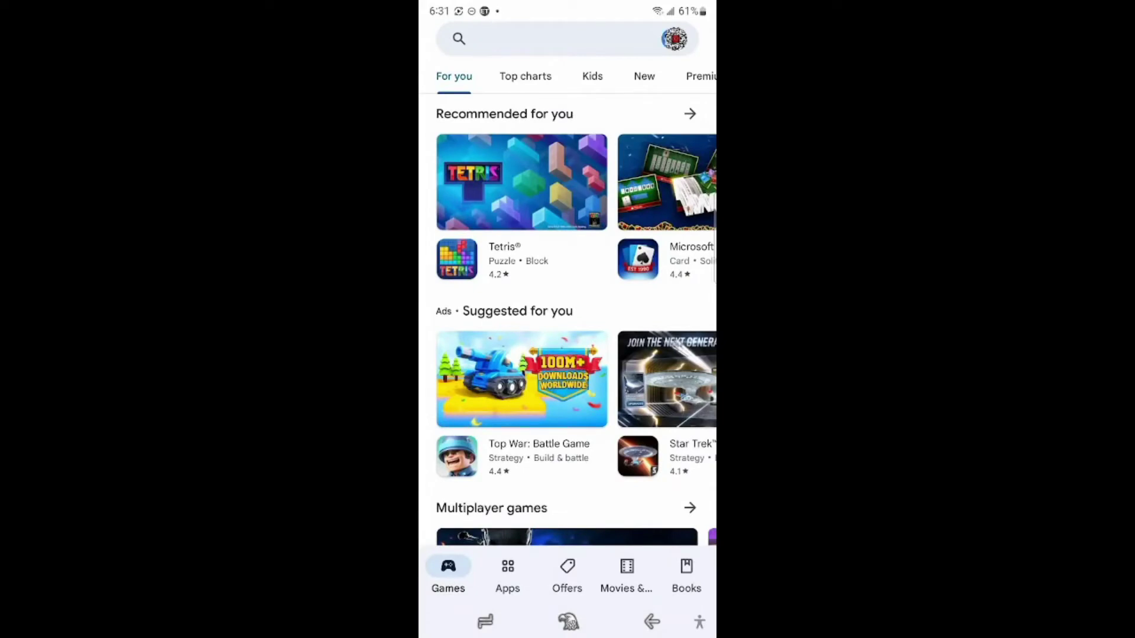
click(532, 39)
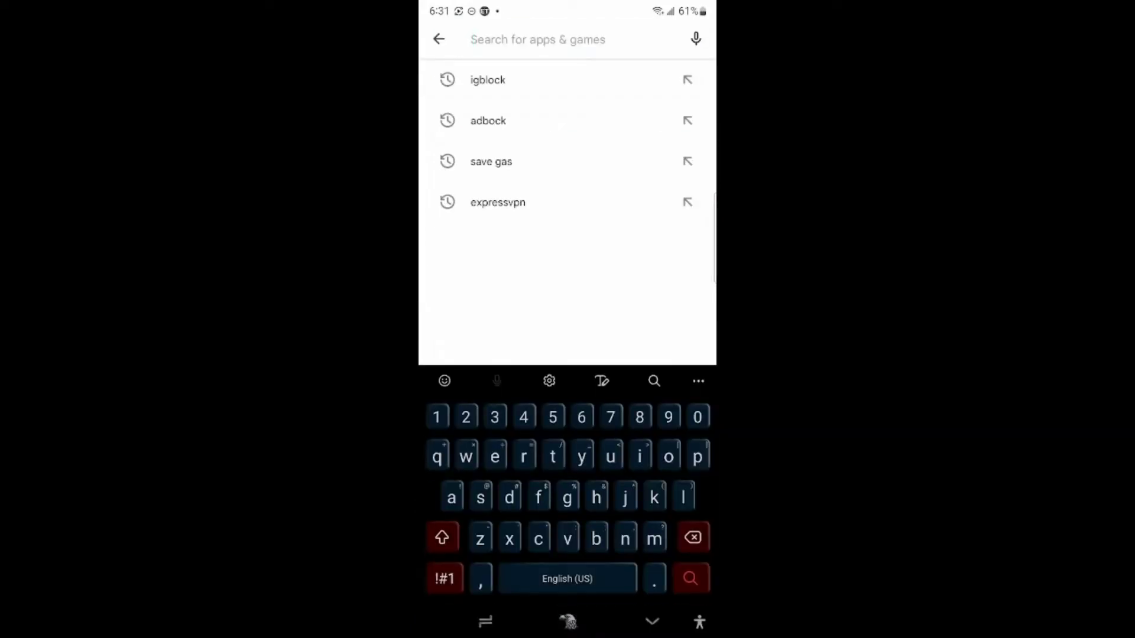
text(easytether)
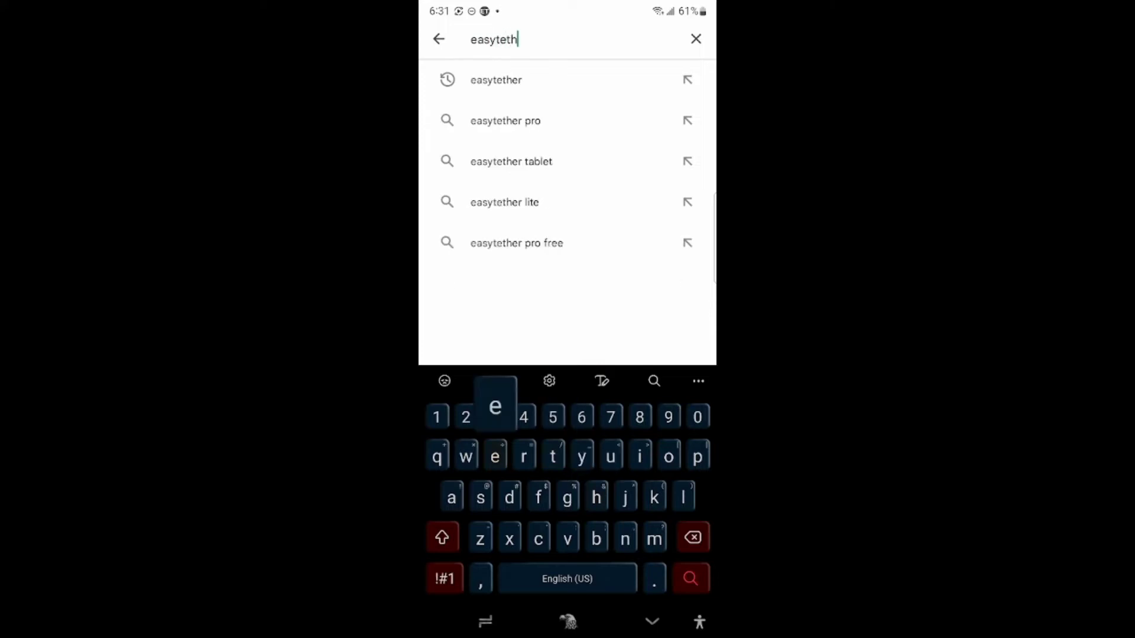
click(505, 120)
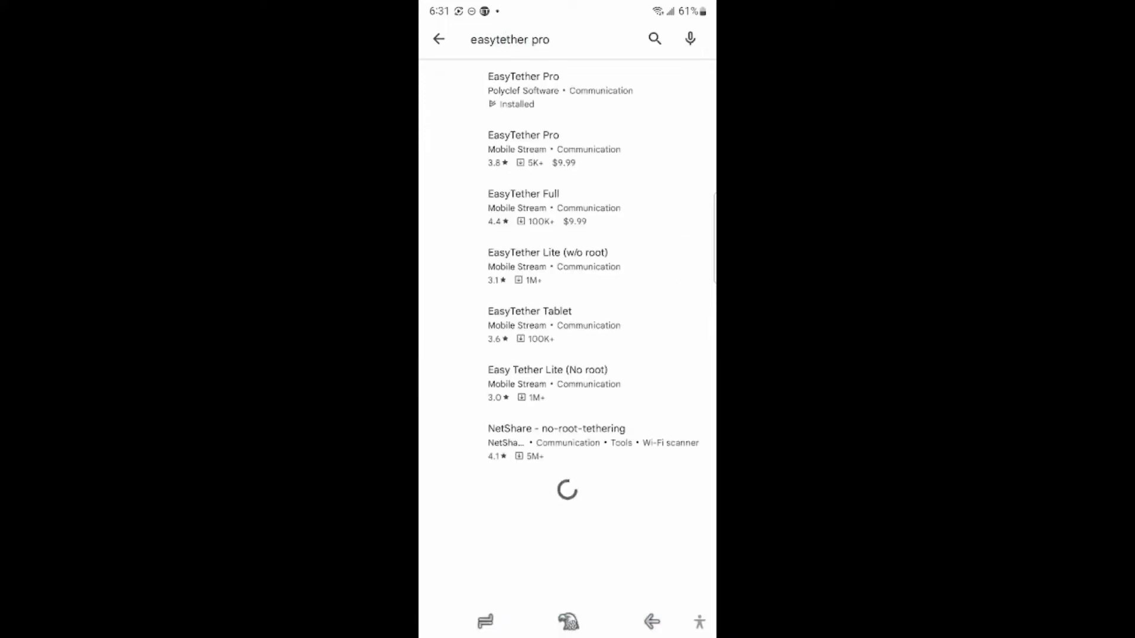
- Open EasyTether Pro, review its USB driver download instructions, and back out to the main settings
click(523, 89)
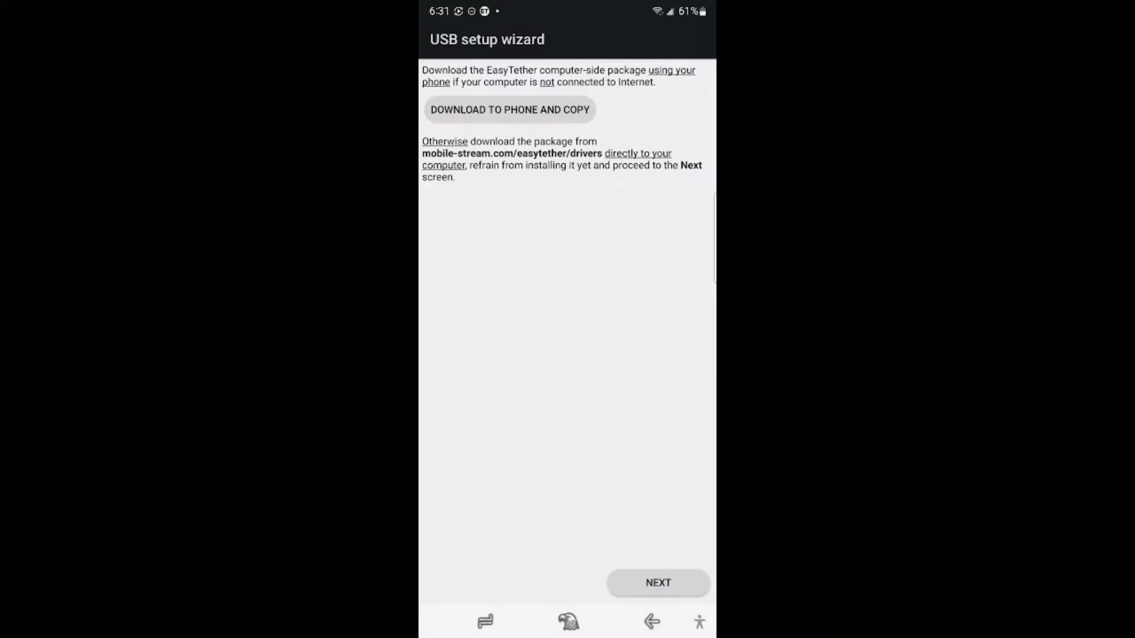
click(652, 622)
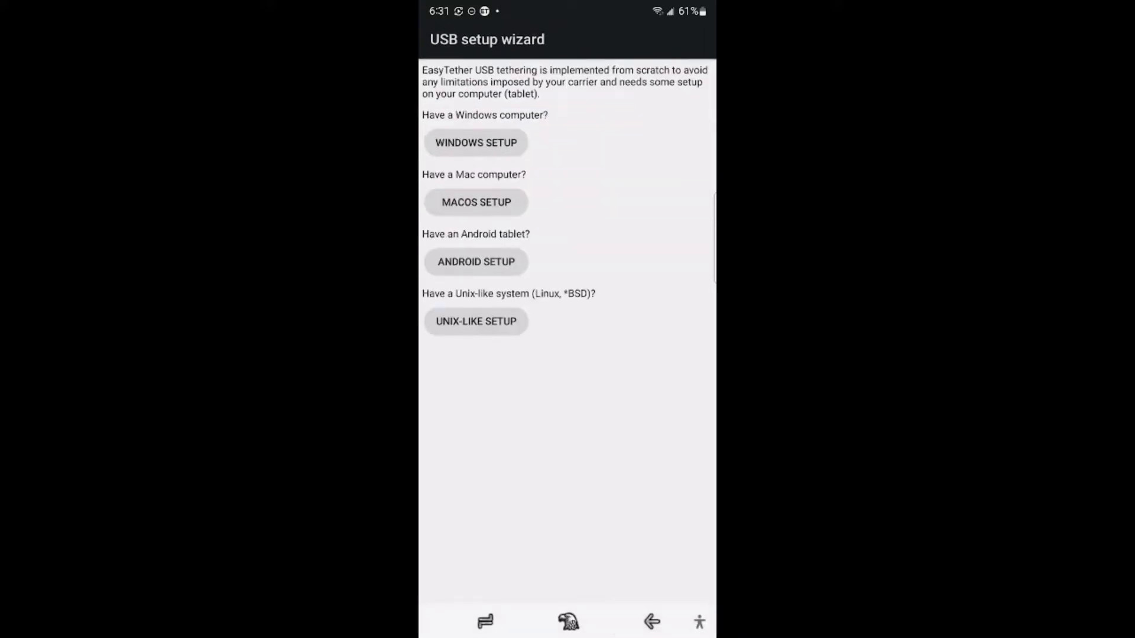
click(652, 622)
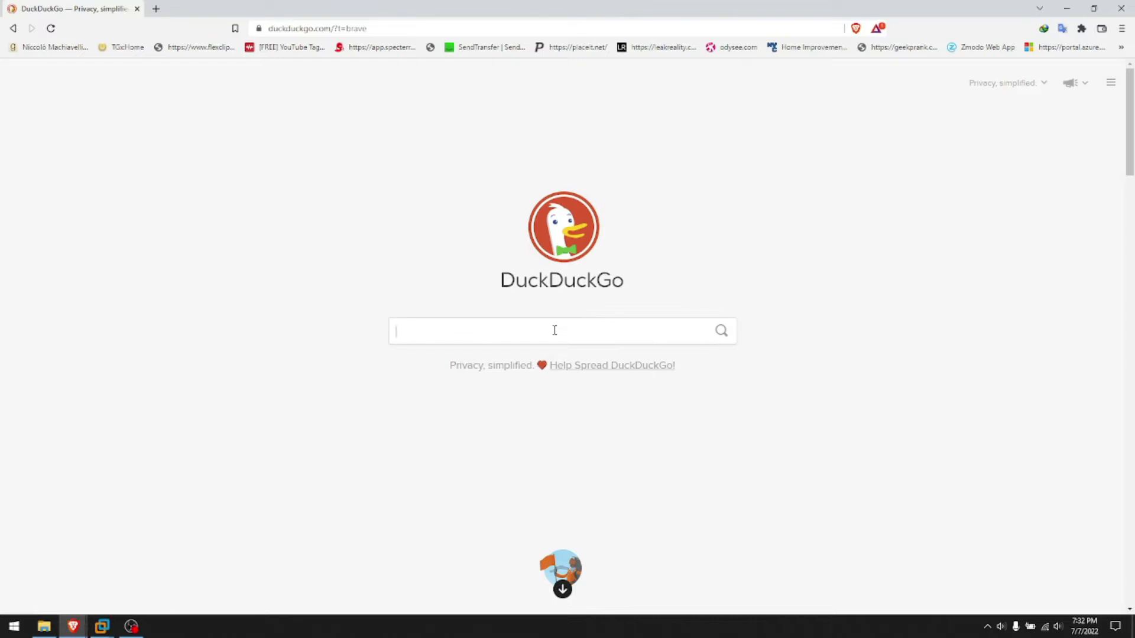
- Search DuckDuckGo for 'easytether' and open the 'Download EasyTether drivers' result
text(easytether)
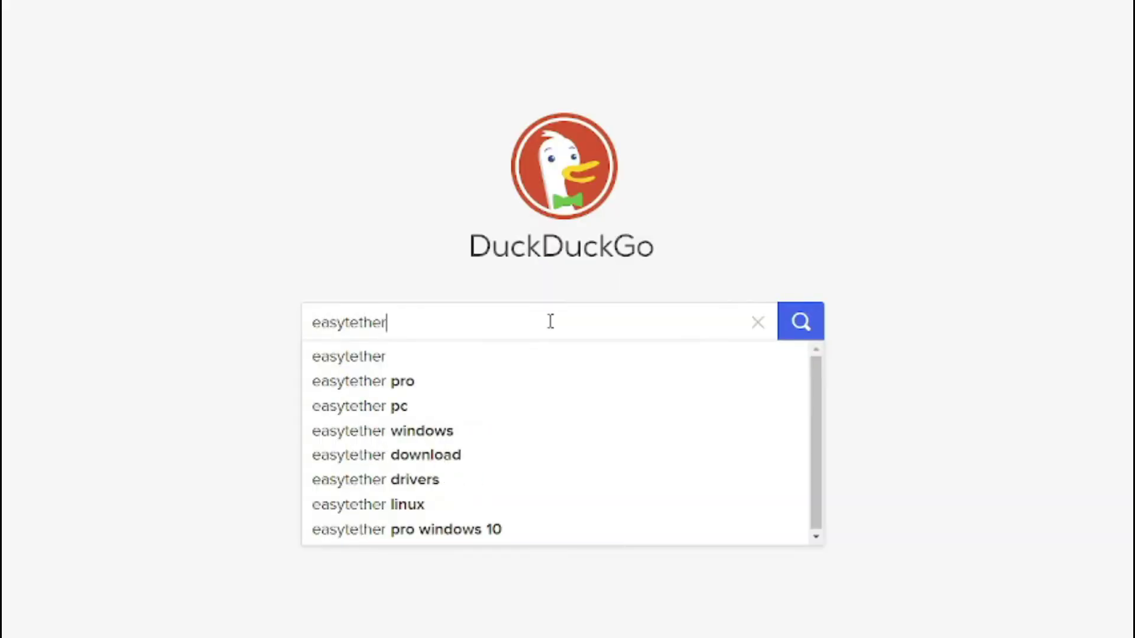
key(Return)
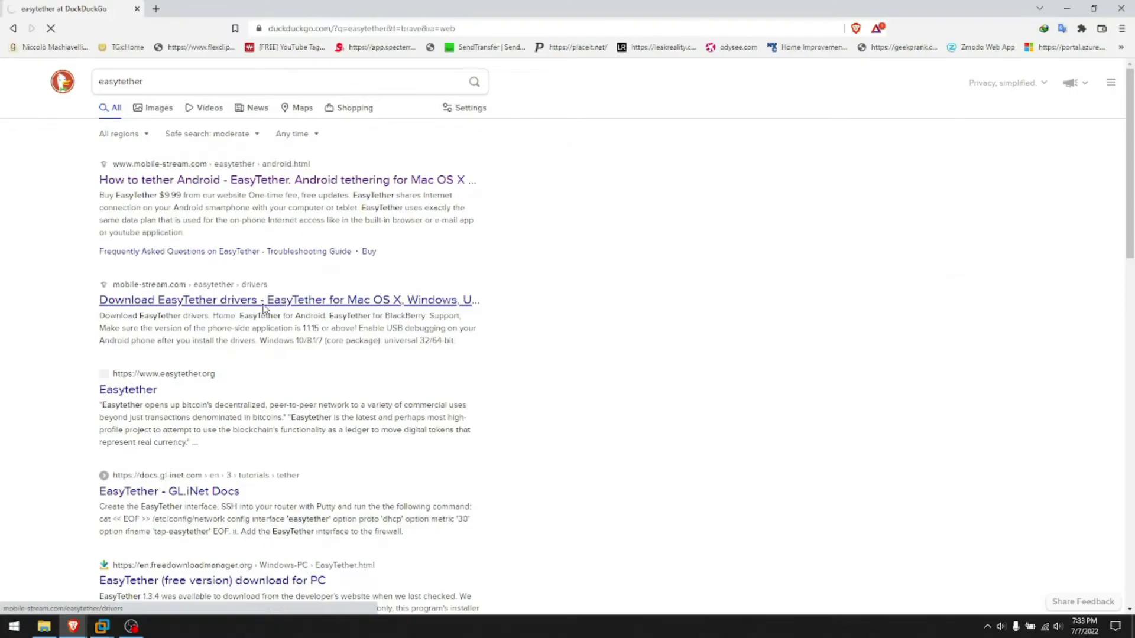
click(518, 508)
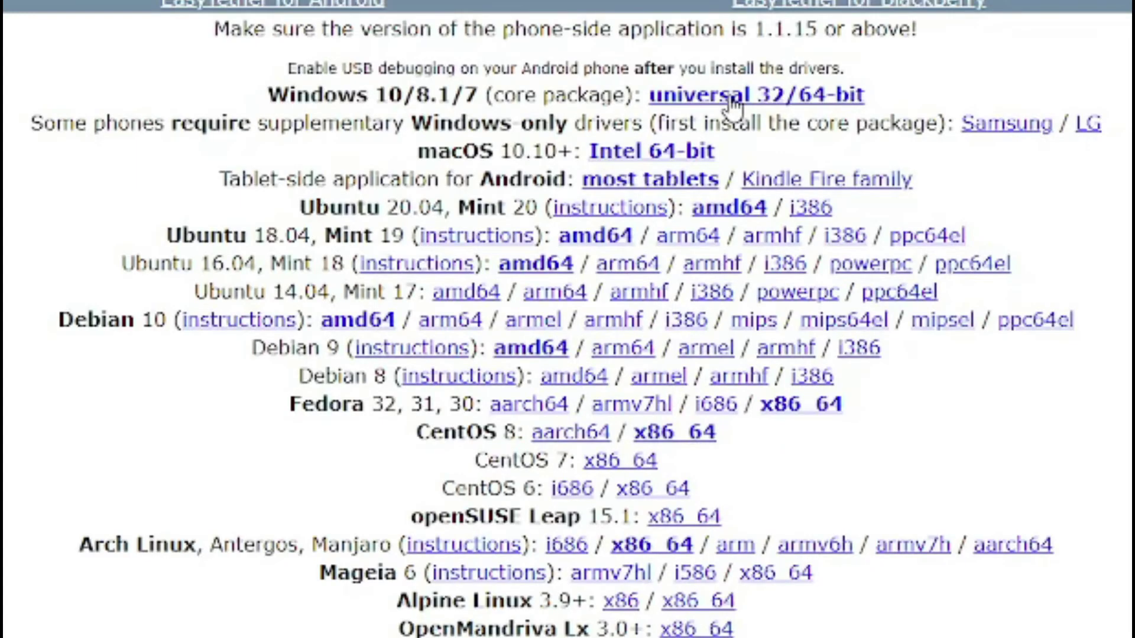
- Download the universal 32/64-bit easytether.exe with IDM and complete its installation
click(732, 99)
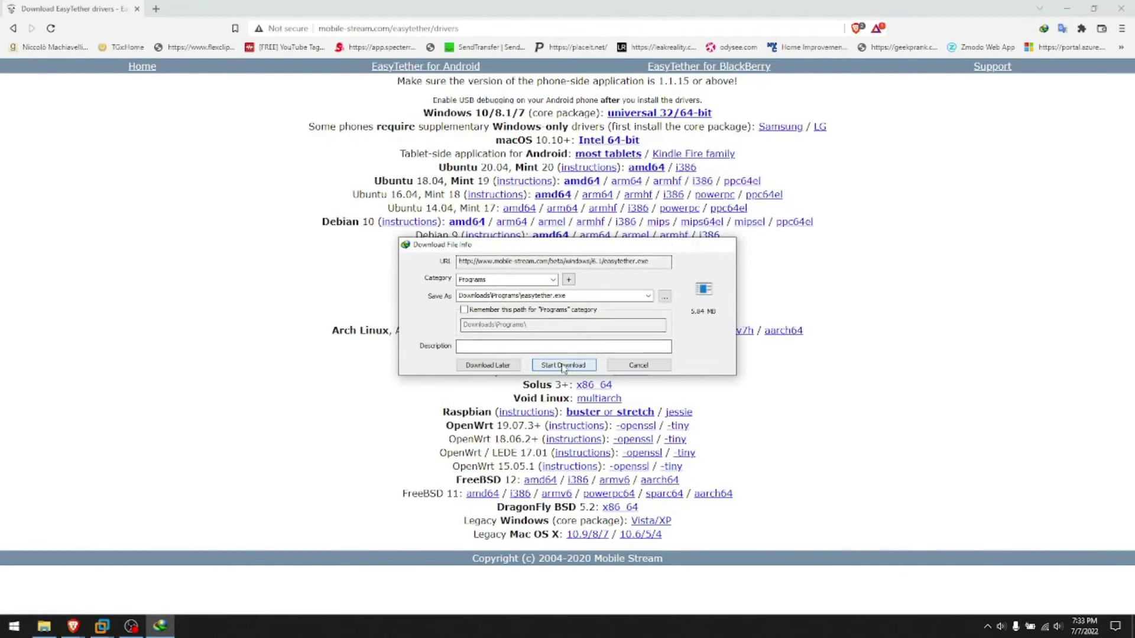
click(563, 365)
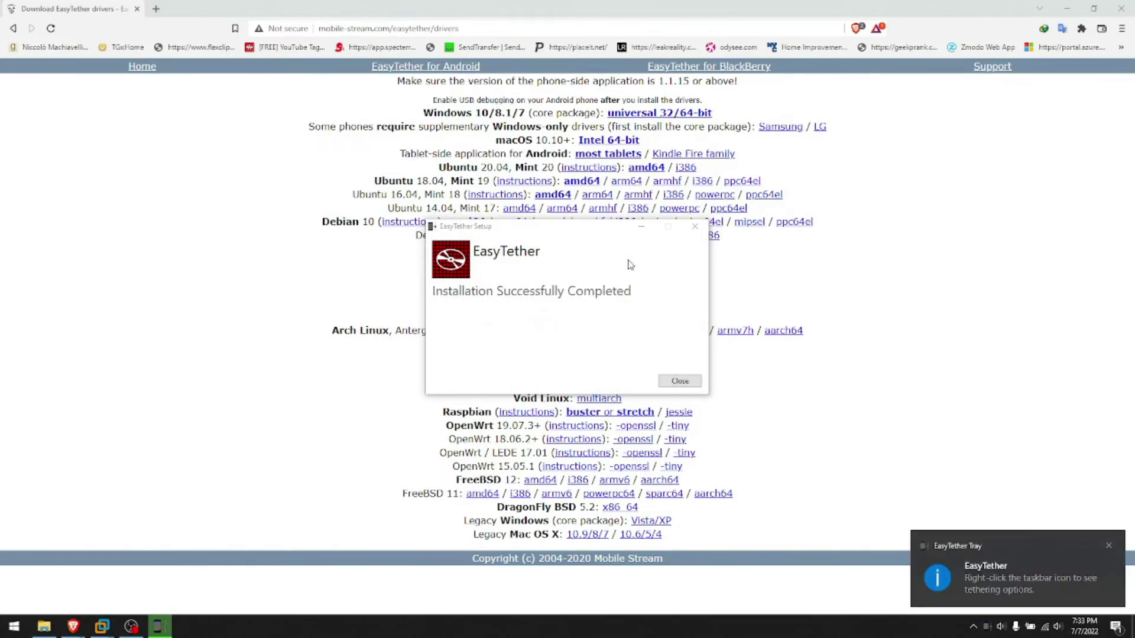
click(680, 381)
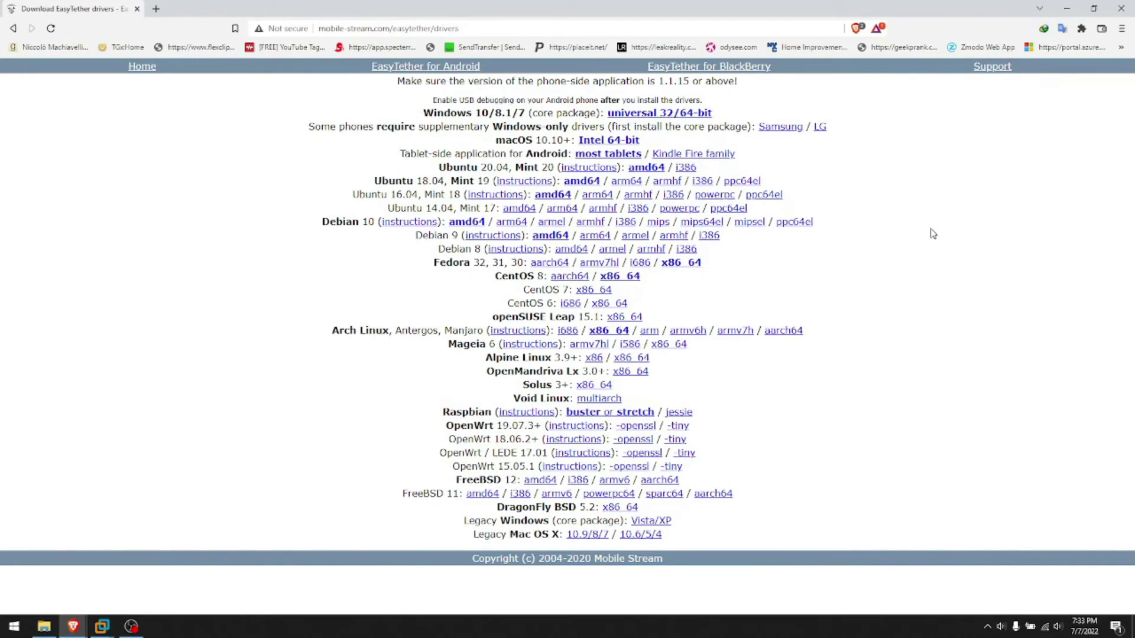
- Download the supplementary Samsung USB driver and confirm reinstalling it
click(779, 127)
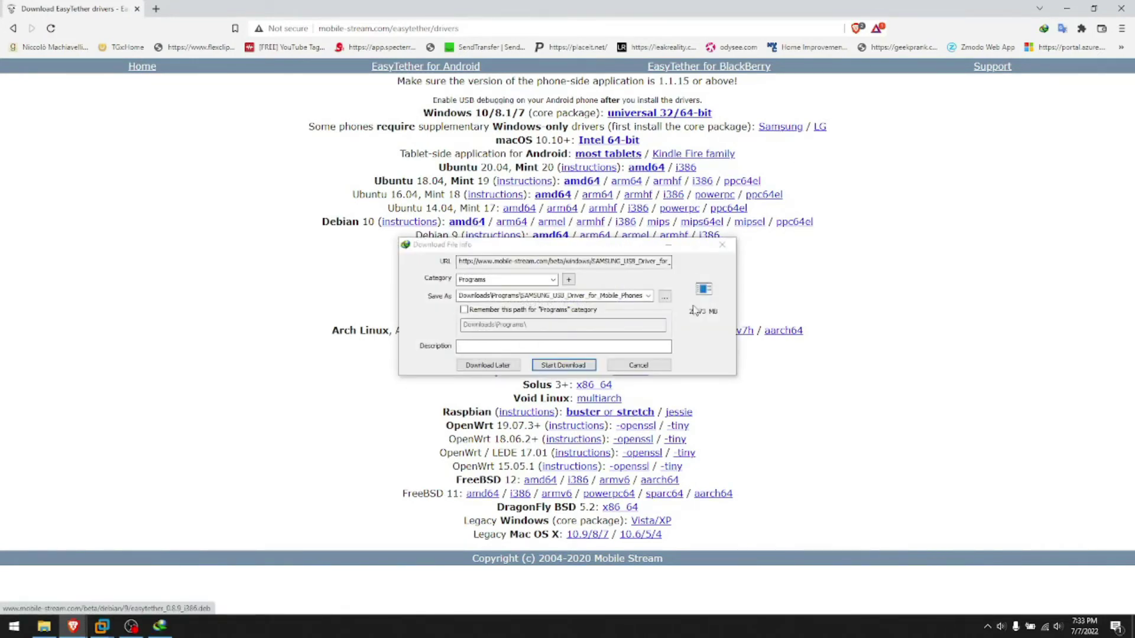
click(561, 365)
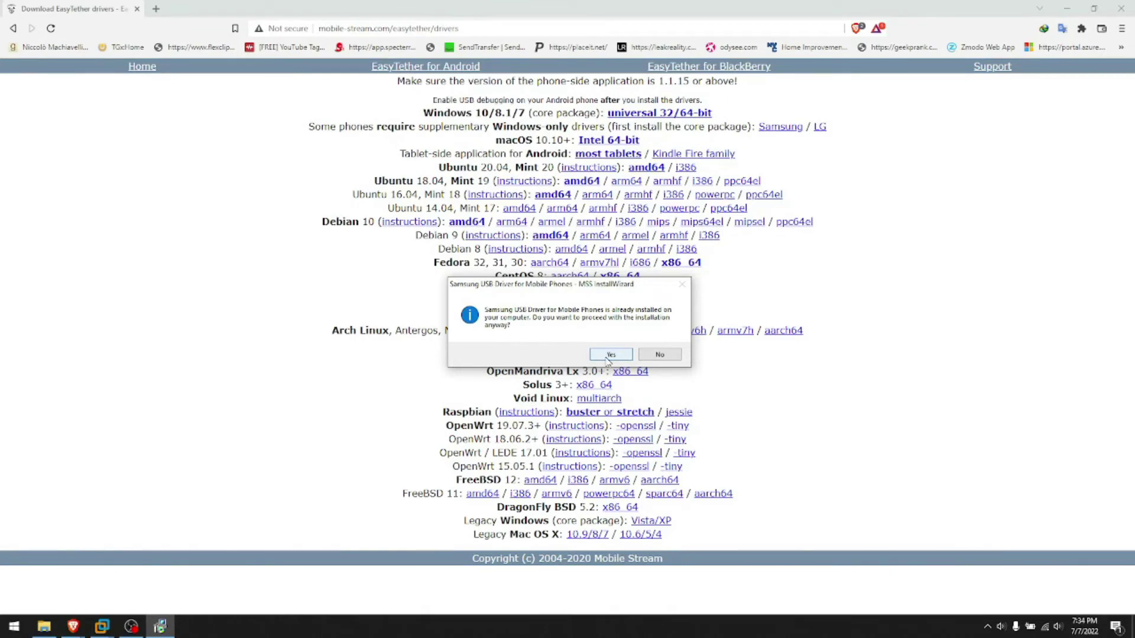
click(610, 355)
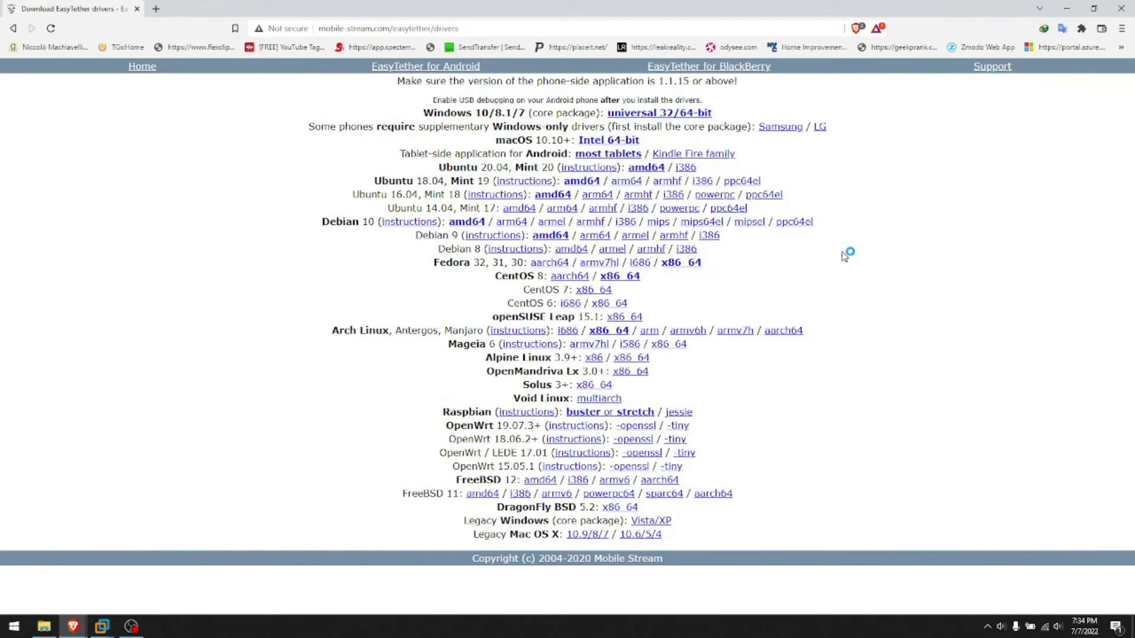
- Run the Samsung driver install with US English and United States, then close it after the phone-in-use failure
click(617, 410)
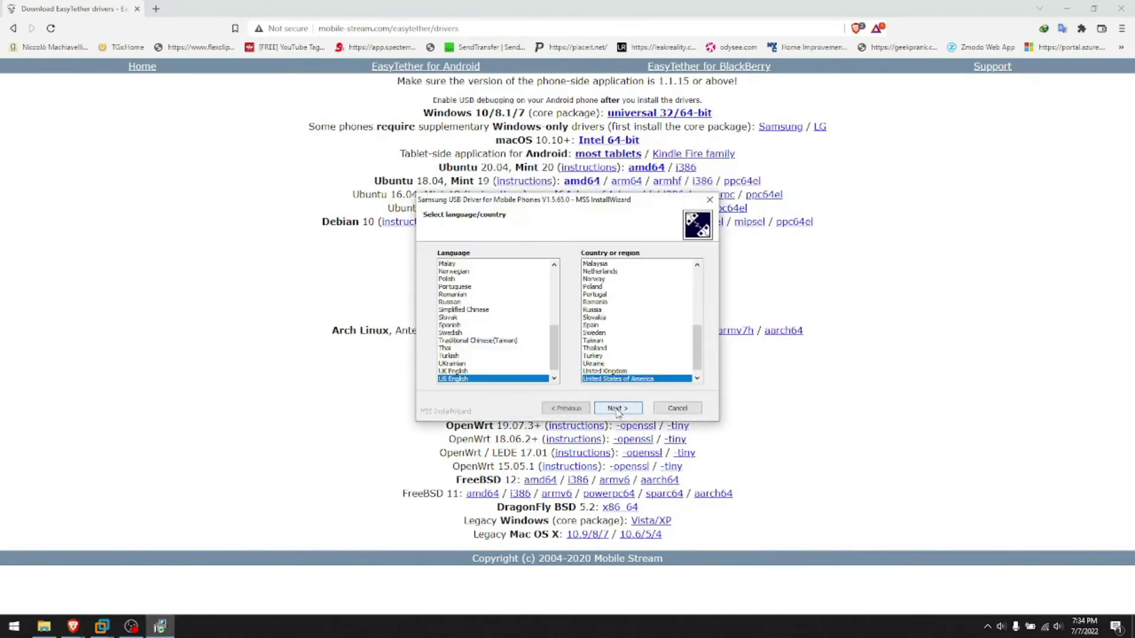
click(617, 410)
click(579, 409)
click(618, 408)
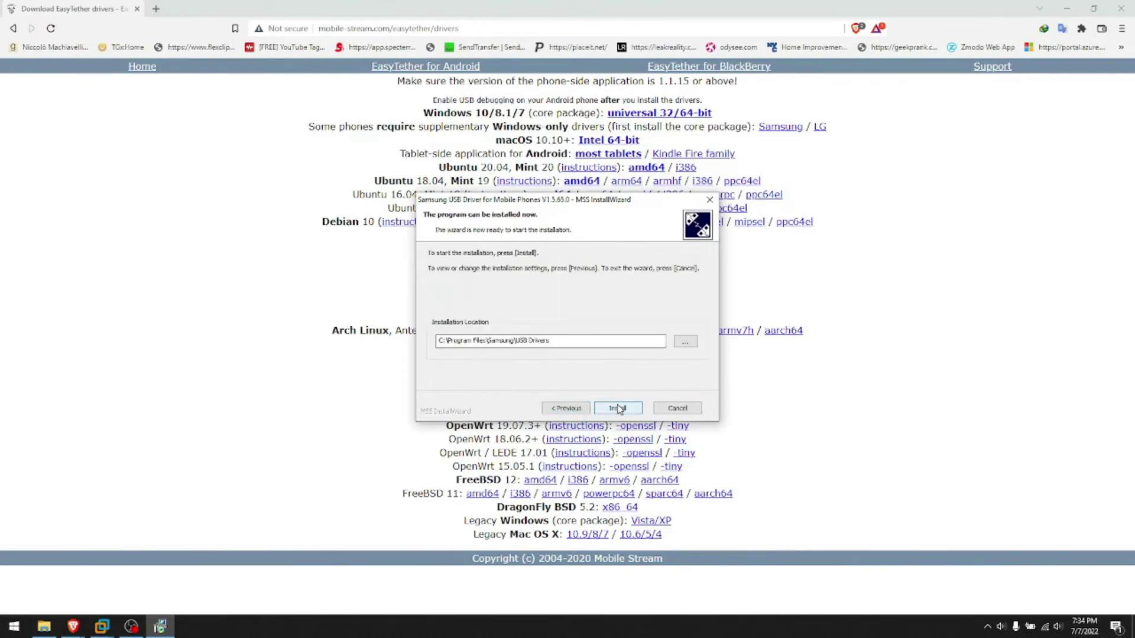
click(619, 408)
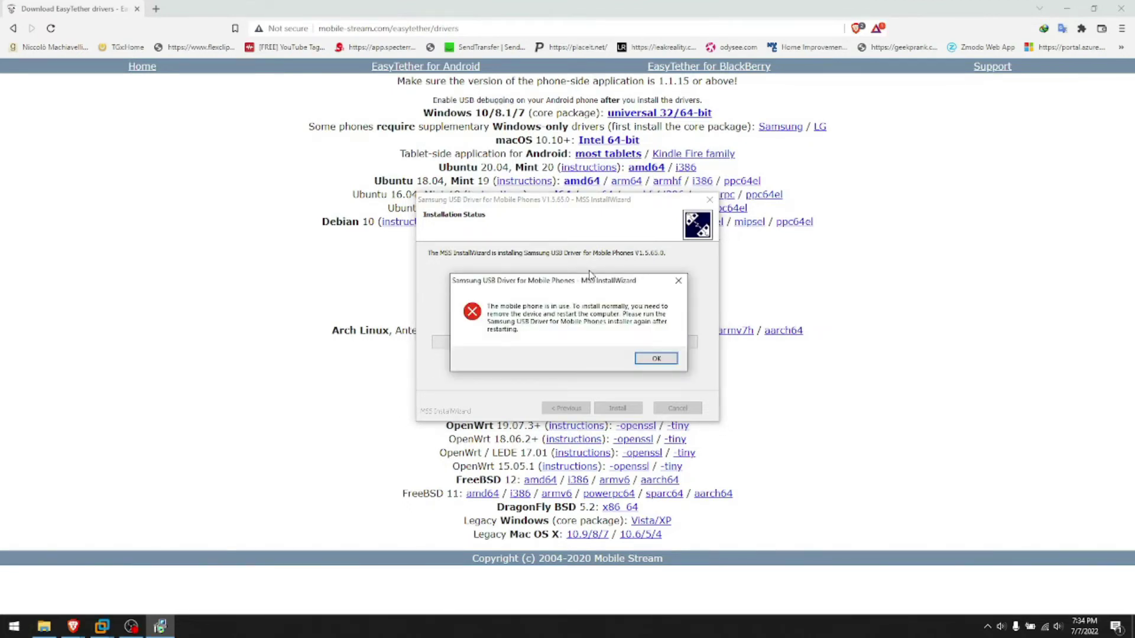
click(648, 359)
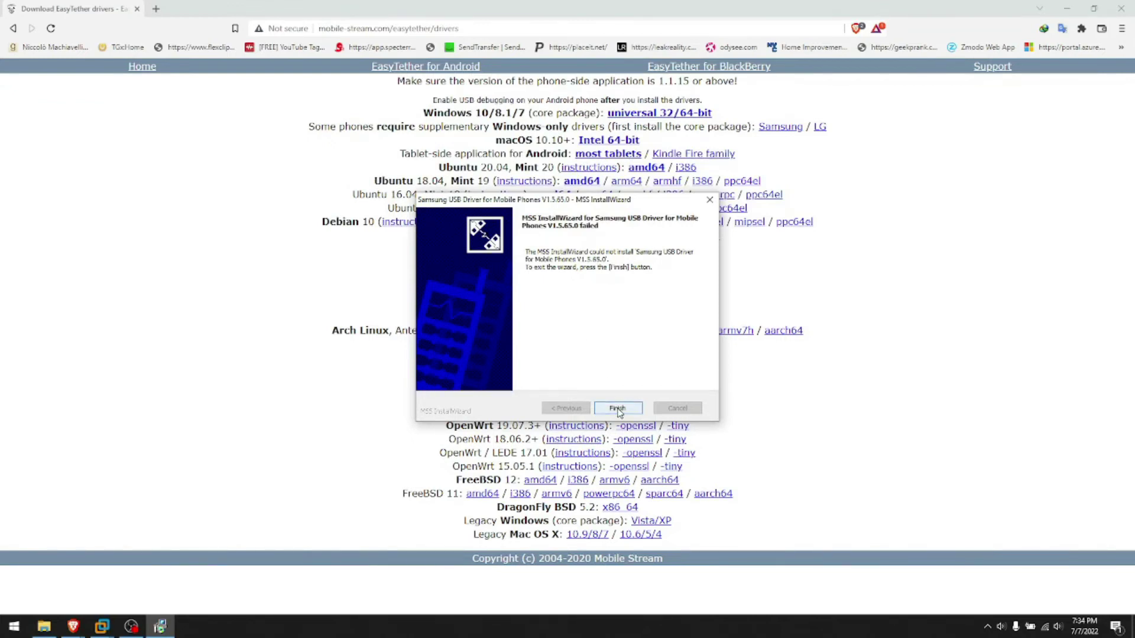
click(617, 409)
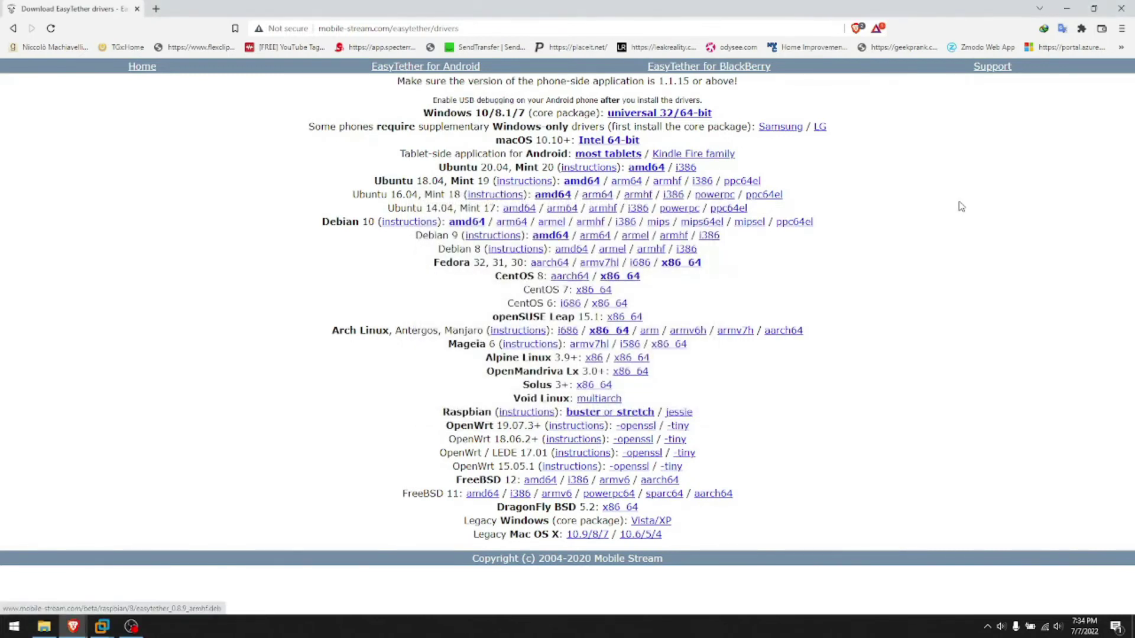
- Minimise the browser, turn Wi-Fi off, and expand the hidden tray icons
click(1066, 8)
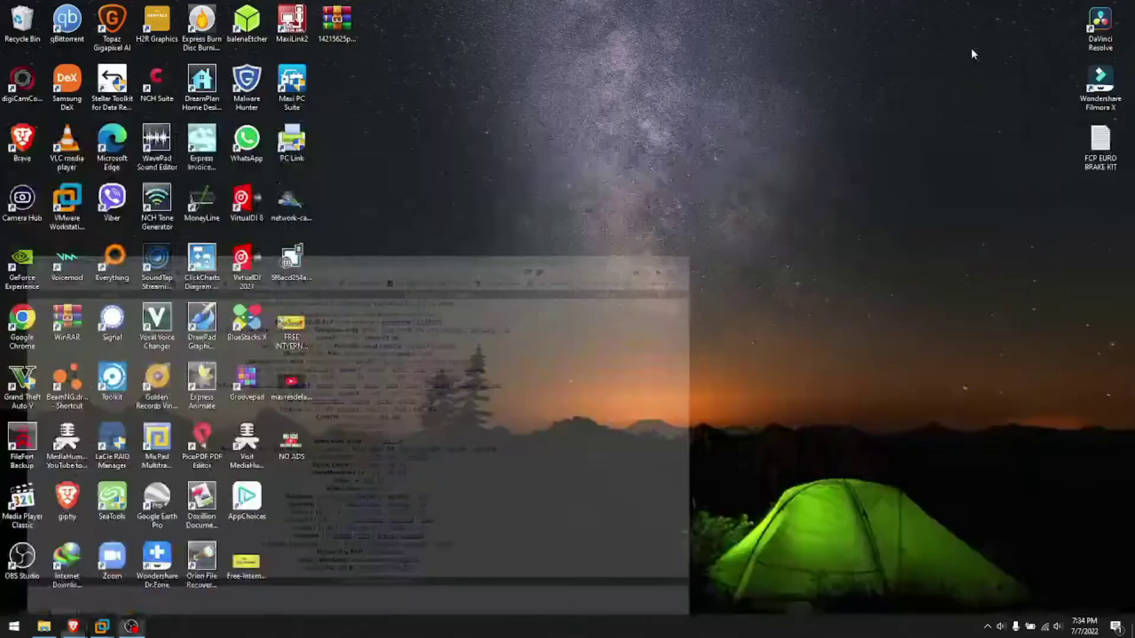
click(1045, 627)
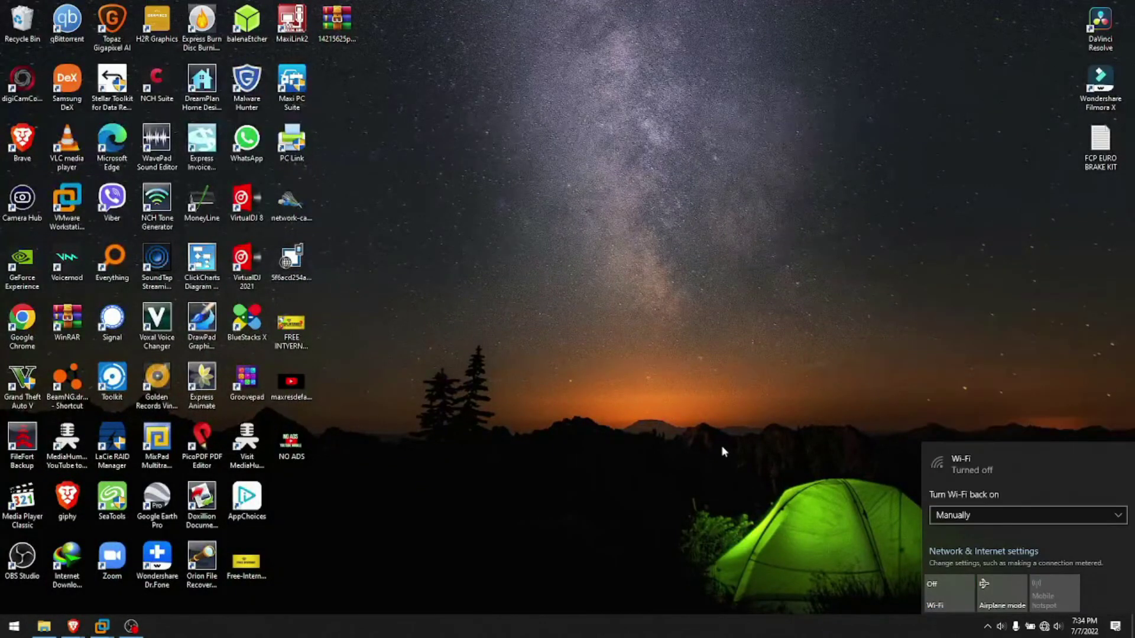
click(724, 452)
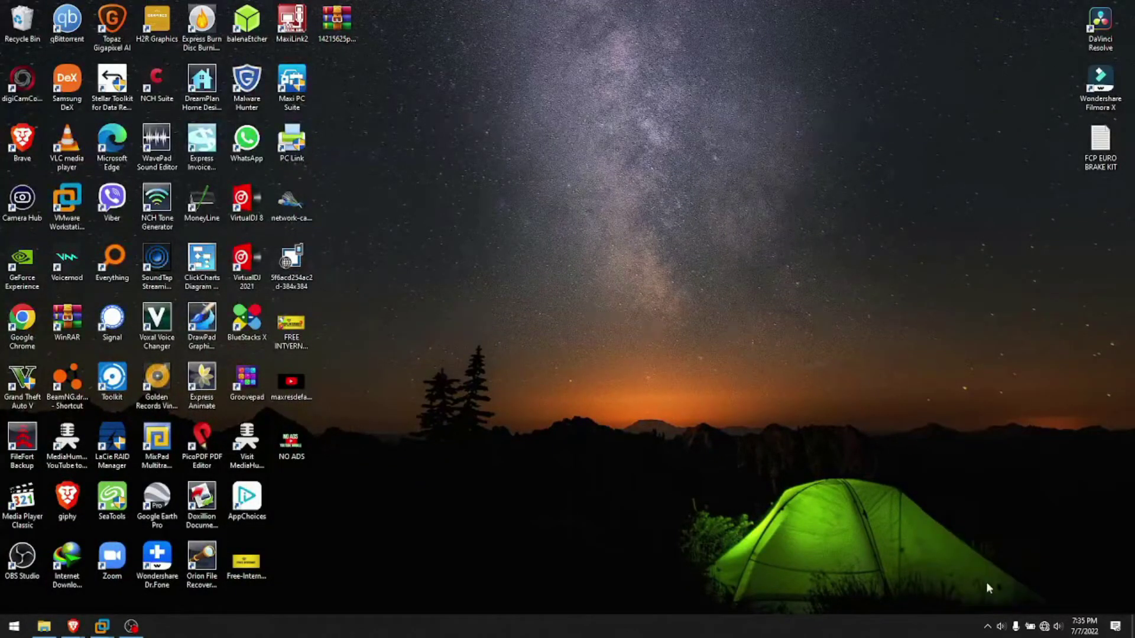
click(986, 630)
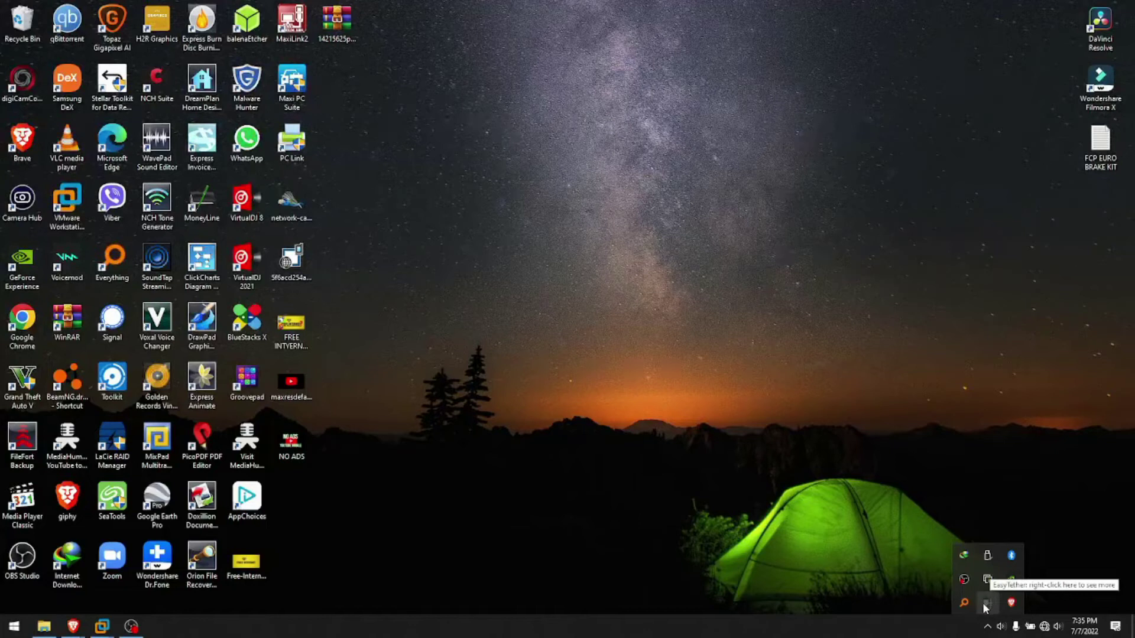
- Dismiss EasyTether's no-device menu and close the phone's UI4 Explorer storage window
right_click(985, 602)
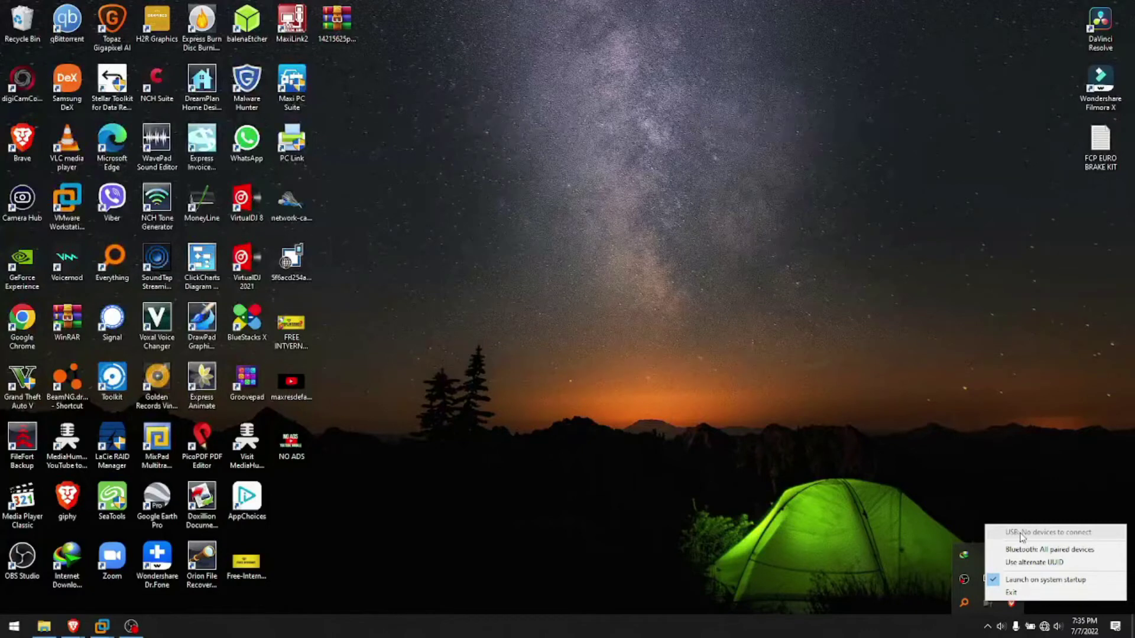
click(942, 384)
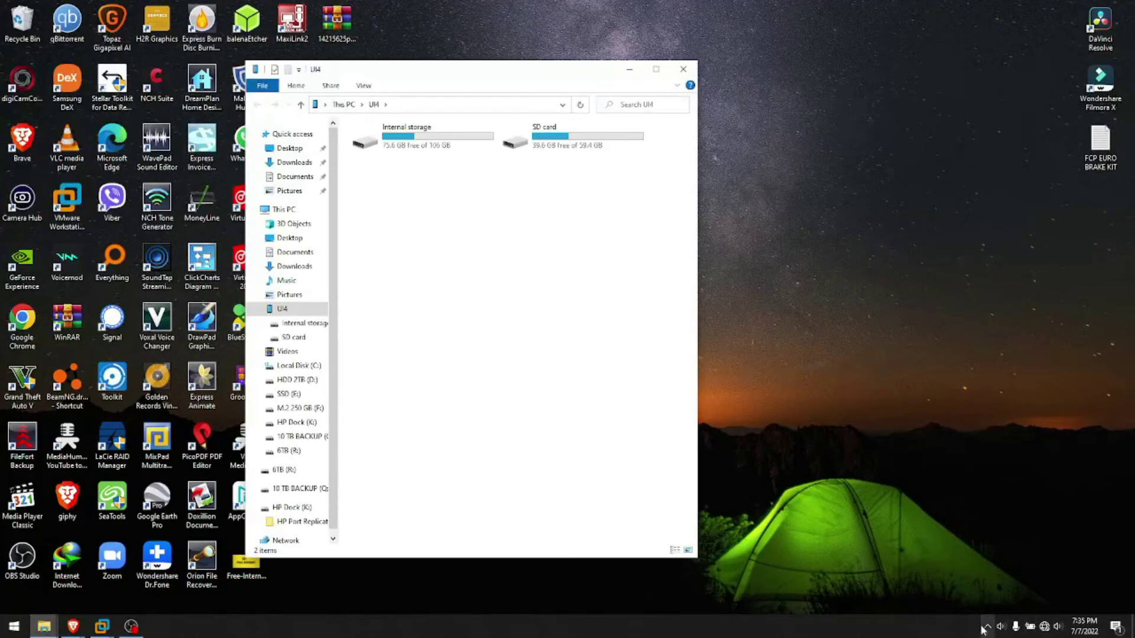
click(687, 73)
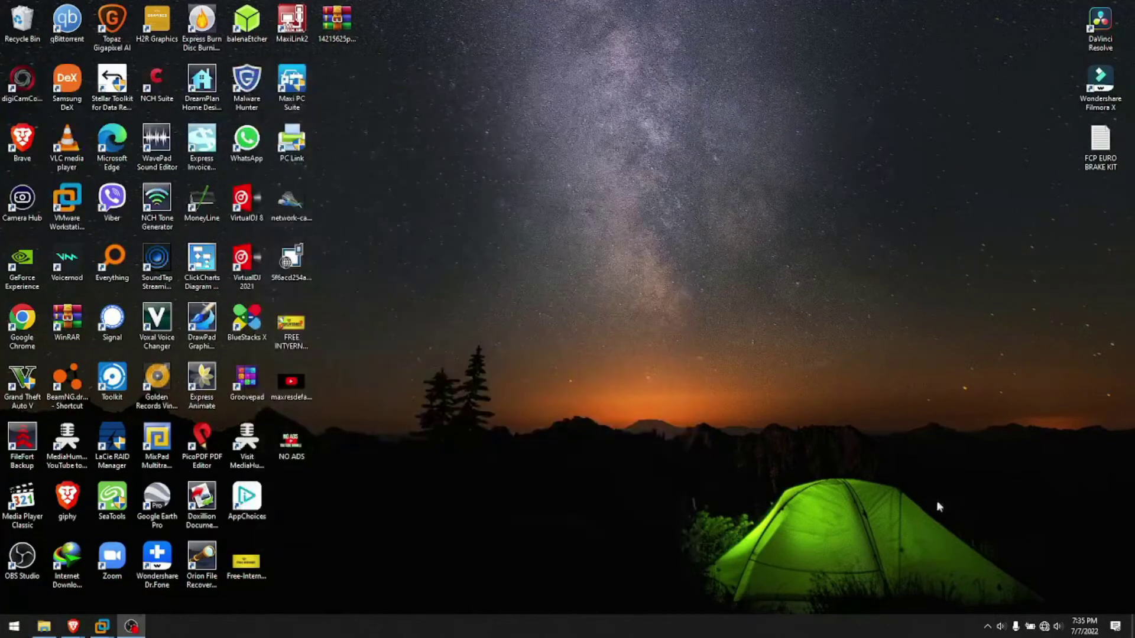
- Connect EasyTether to the phone with the 'USB: Android' tray option
click(987, 626)
right_click(987, 603)
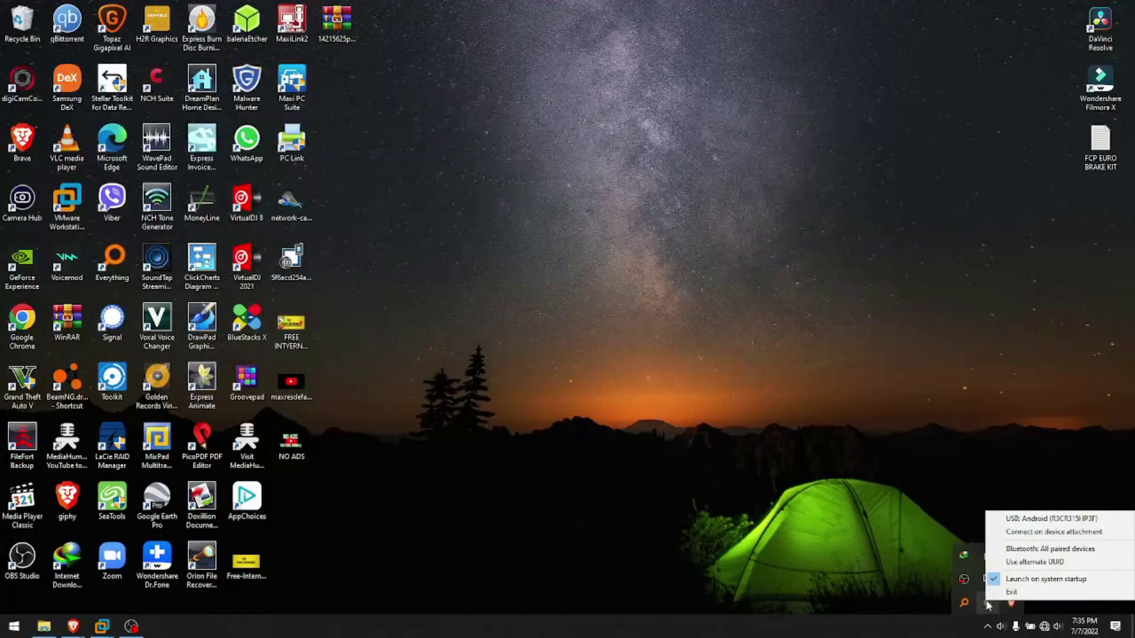
click(1024, 519)
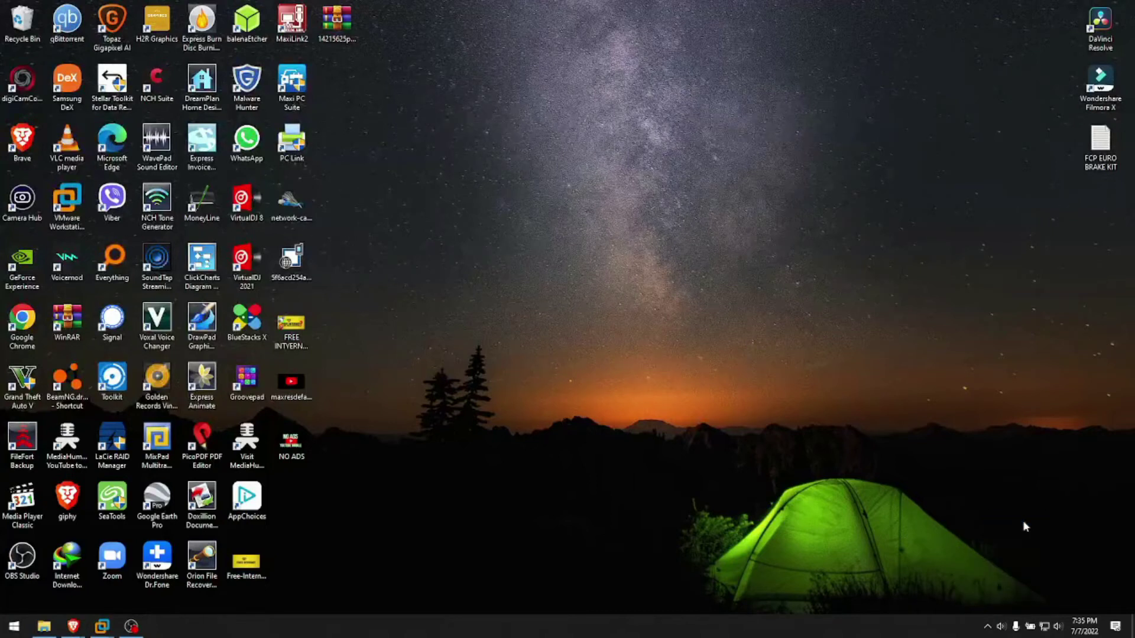
right_click(1044, 627)
- Disable the VMware VMnet1 and VMnet8 adapters in Network Connections
click(1047, 614)
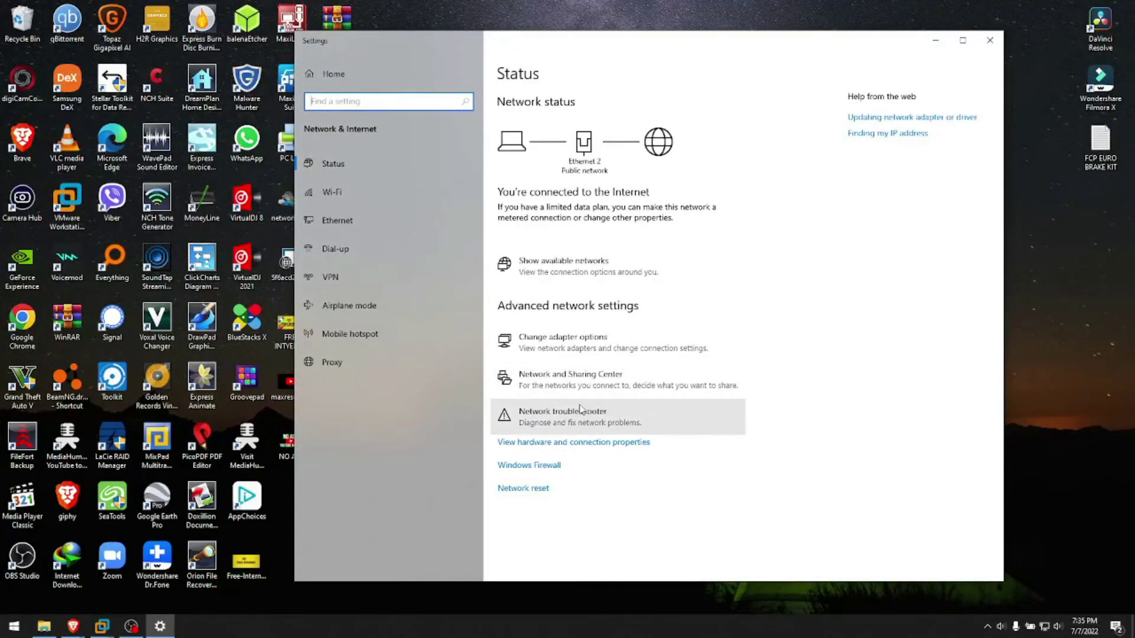
click(571, 344)
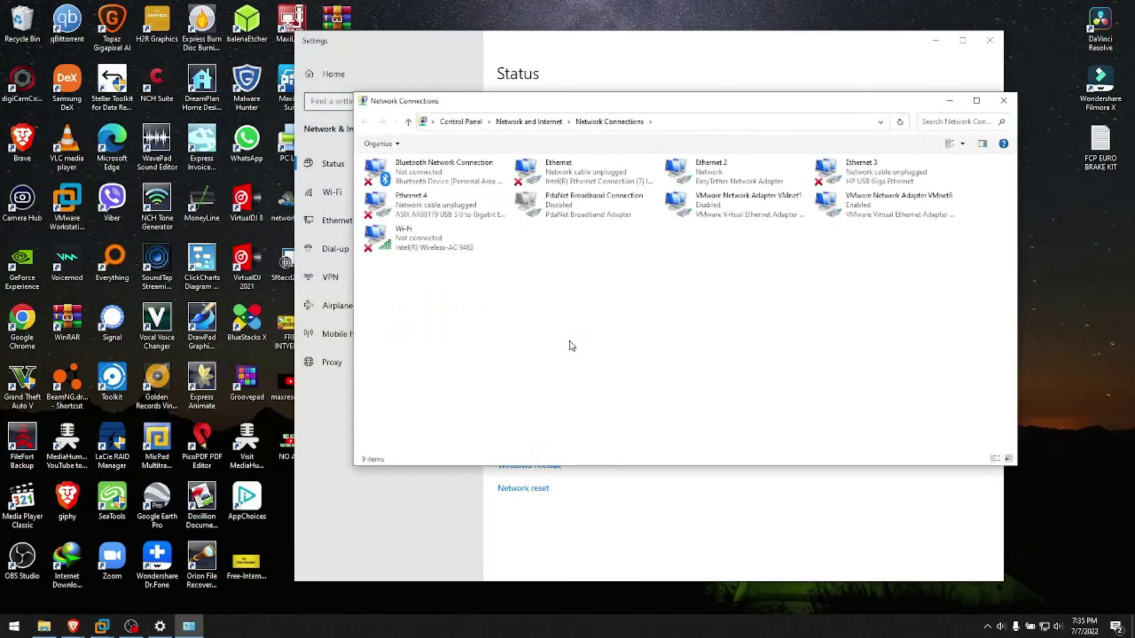
click(699, 204)
right_click(699, 204)
click(716, 211)
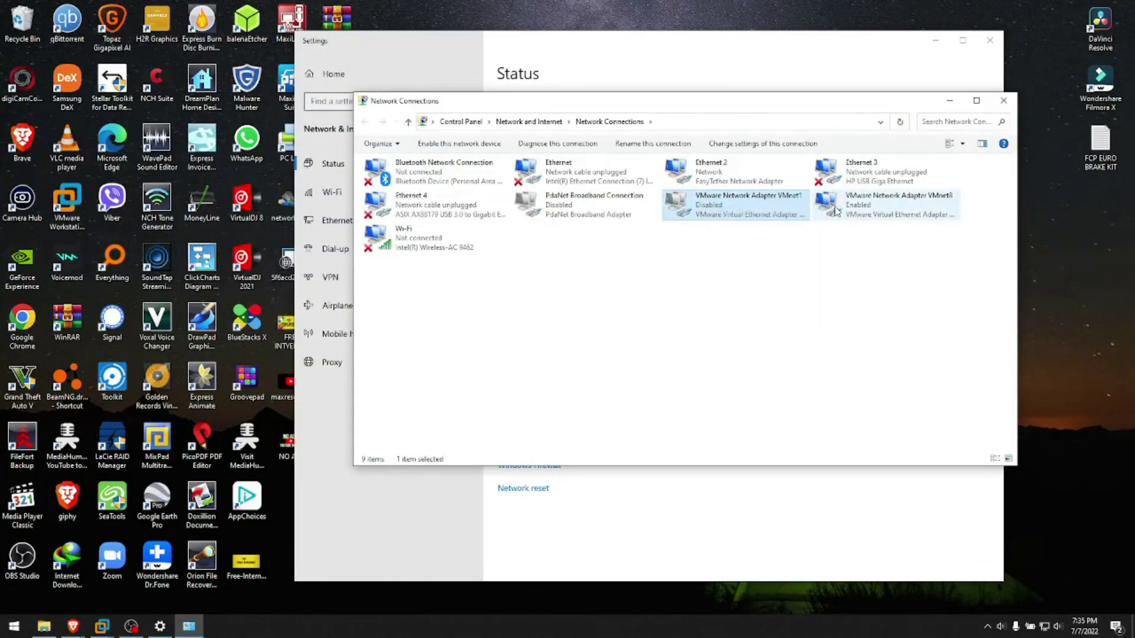
right_click(839, 202)
click(858, 211)
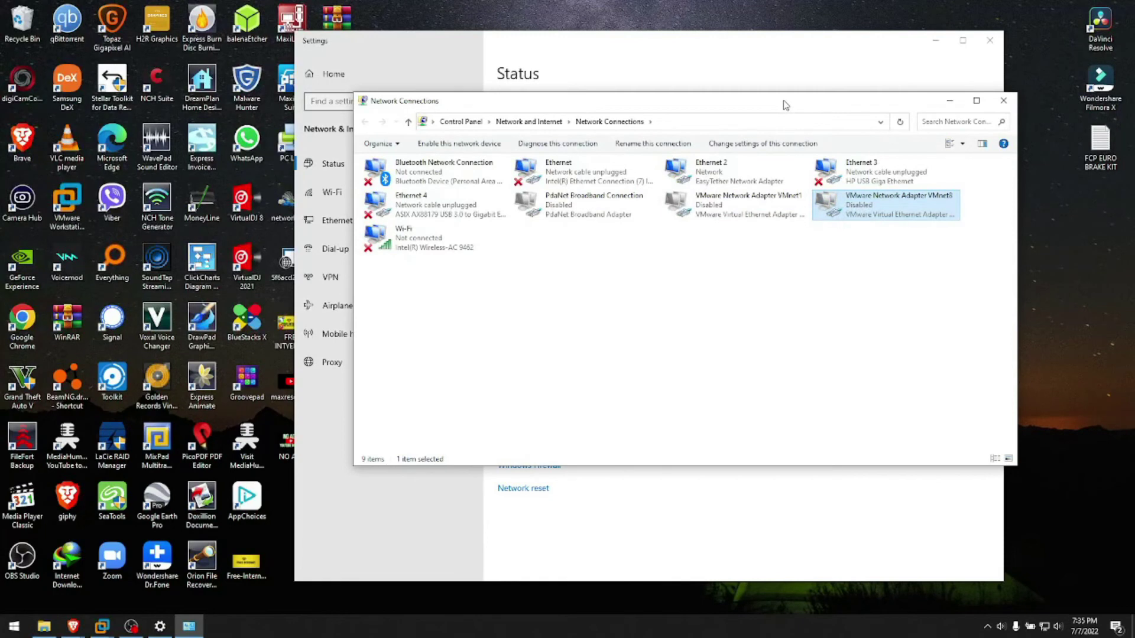
- Check the Ethernet 2 (EasyTether) status for Internet access, then close Network Connections
drag(783, 102, 826, 73)
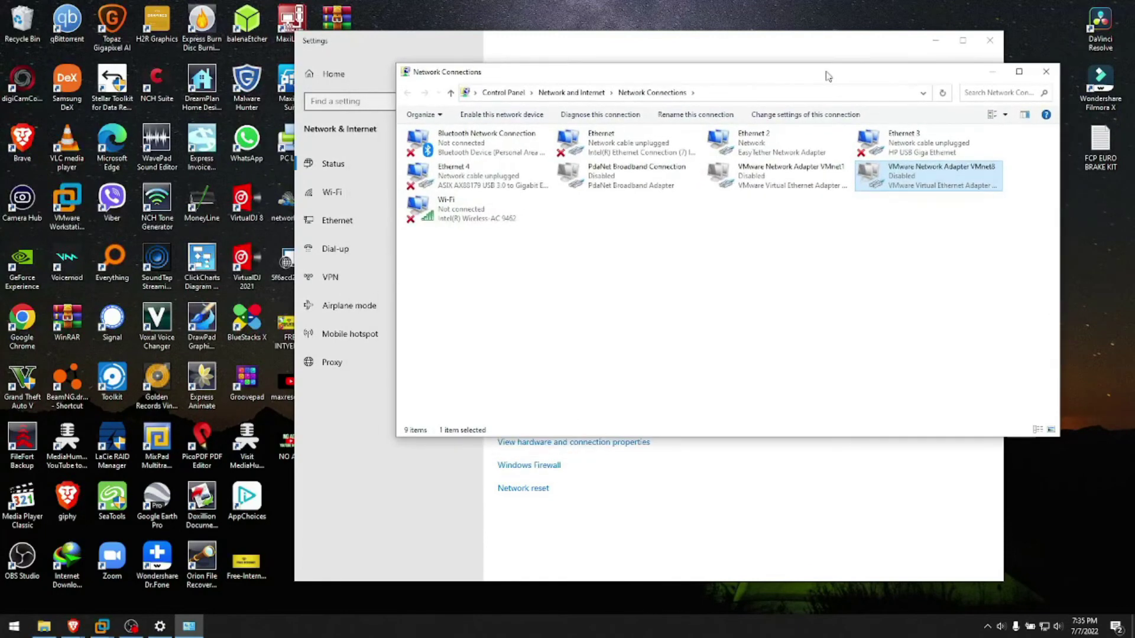
click(654, 256)
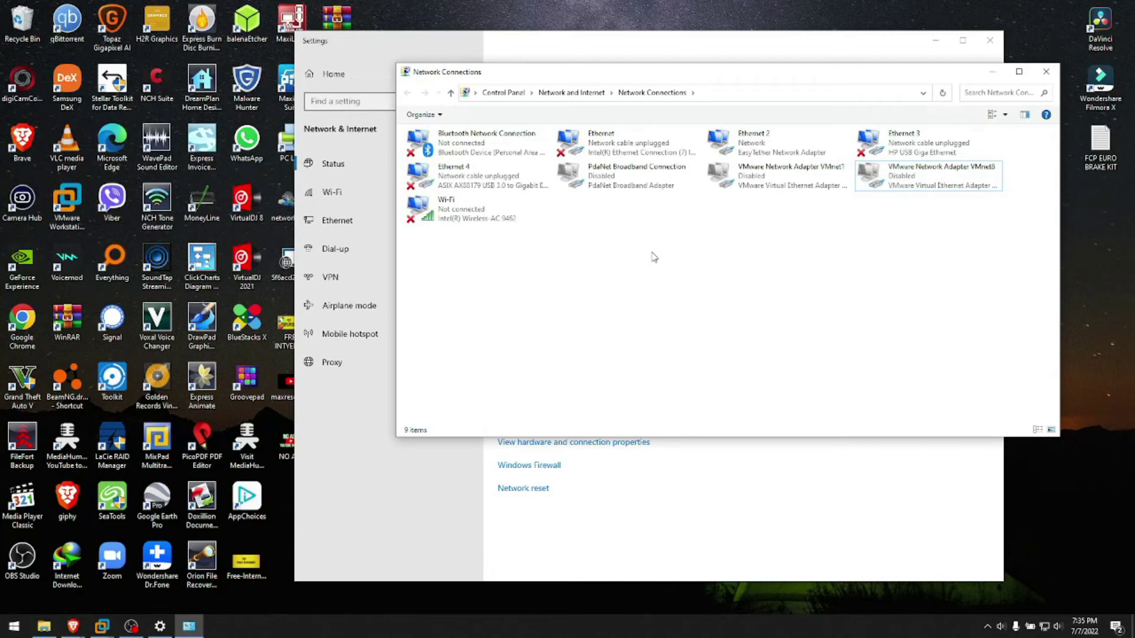
click(770, 141)
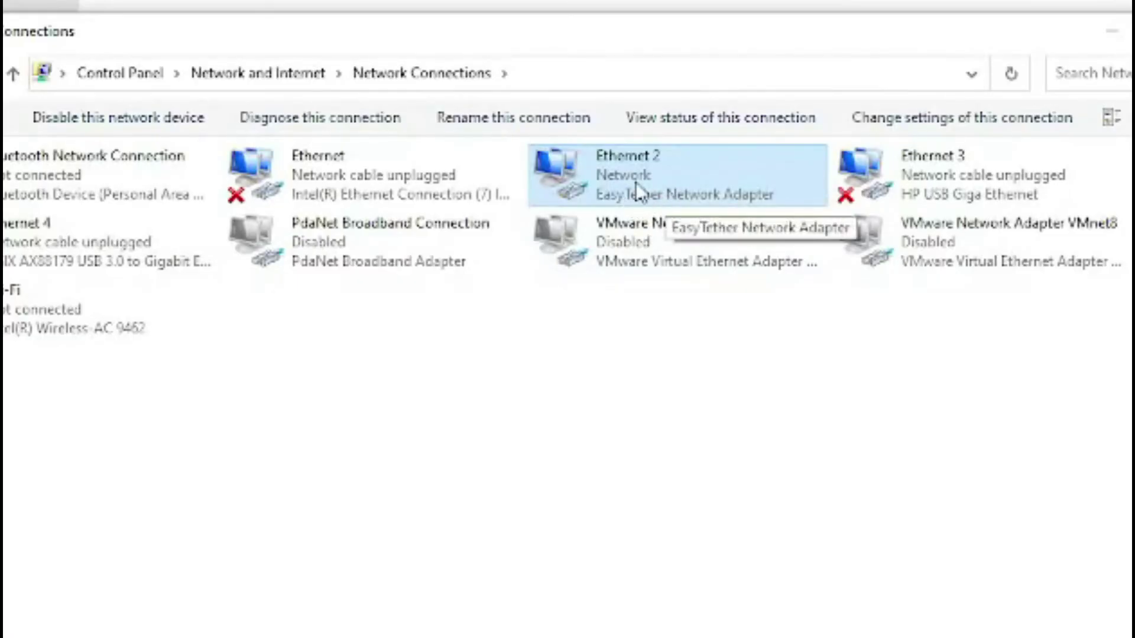
double_click(636, 182)
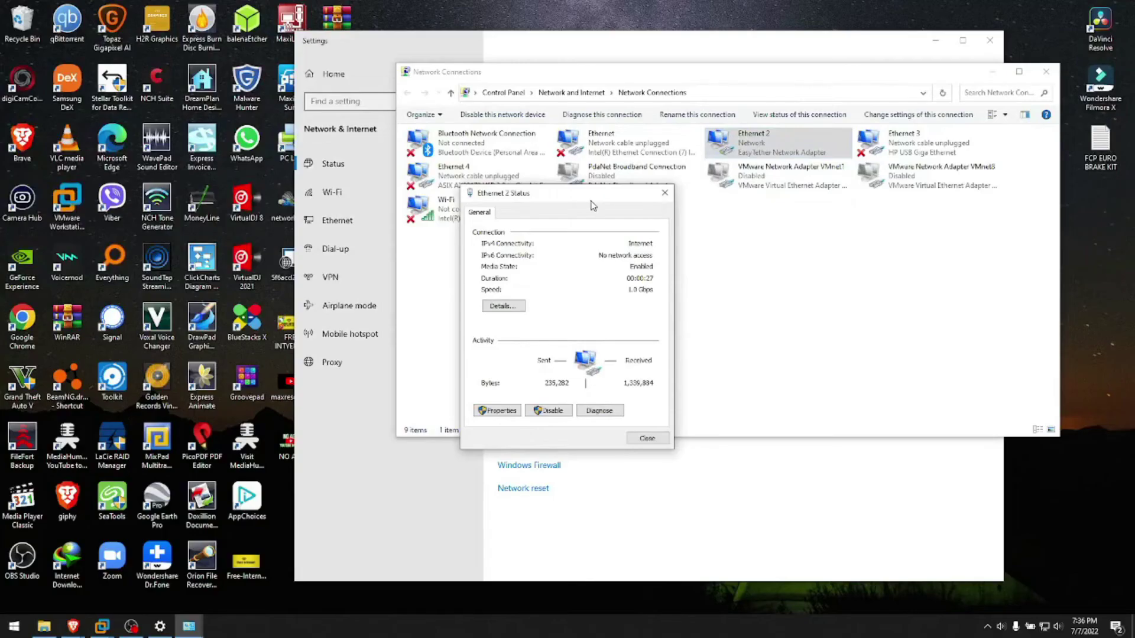
drag(594, 269, 742, 185)
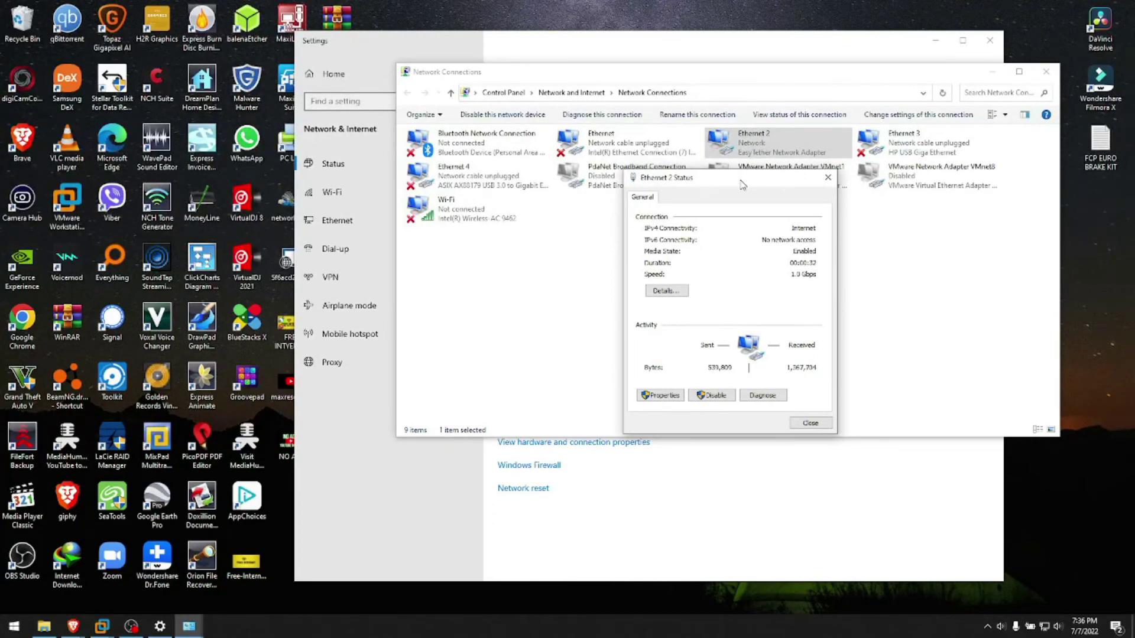
click(825, 422)
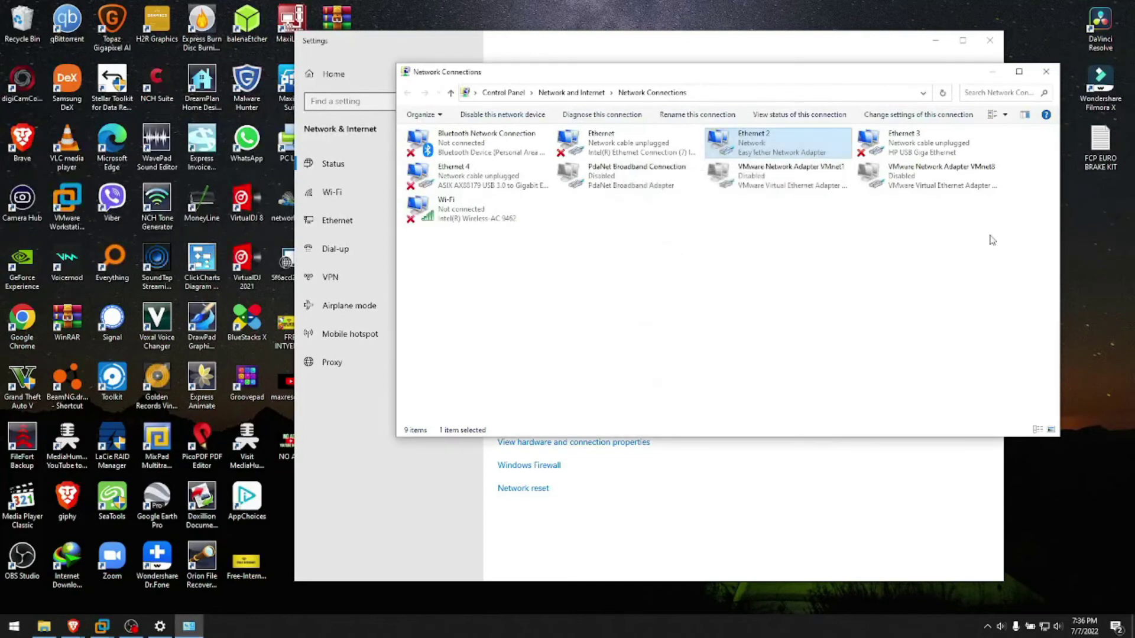
click(1046, 72)
- Close Settings and load speedtest.net in a new Brave tab
click(989, 41)
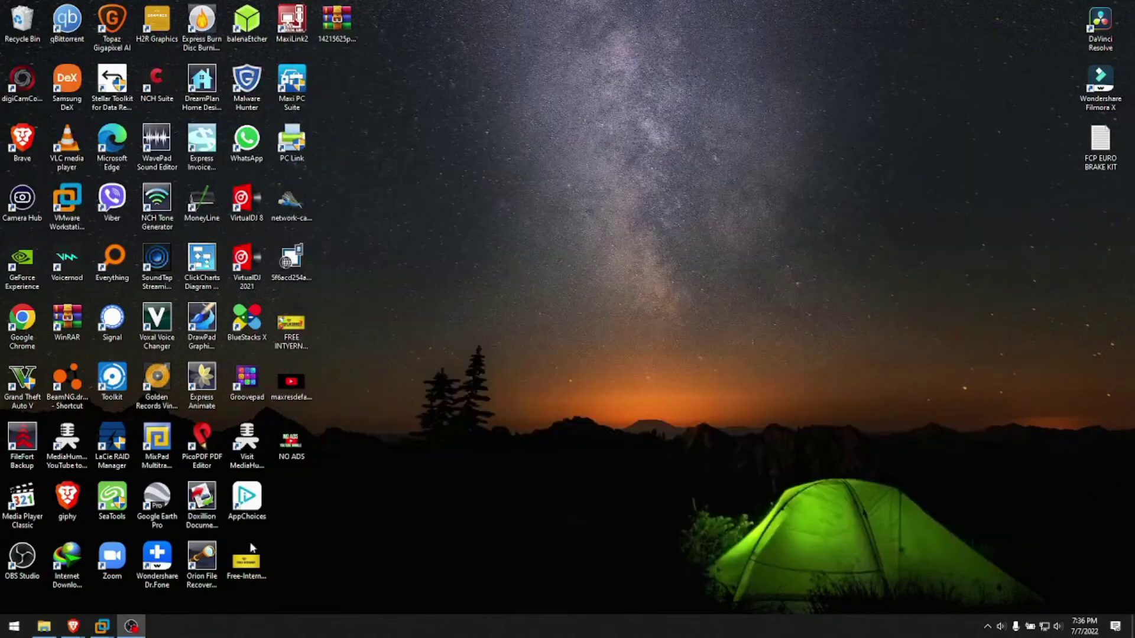
mouse_move(73, 626)
click(64, 566)
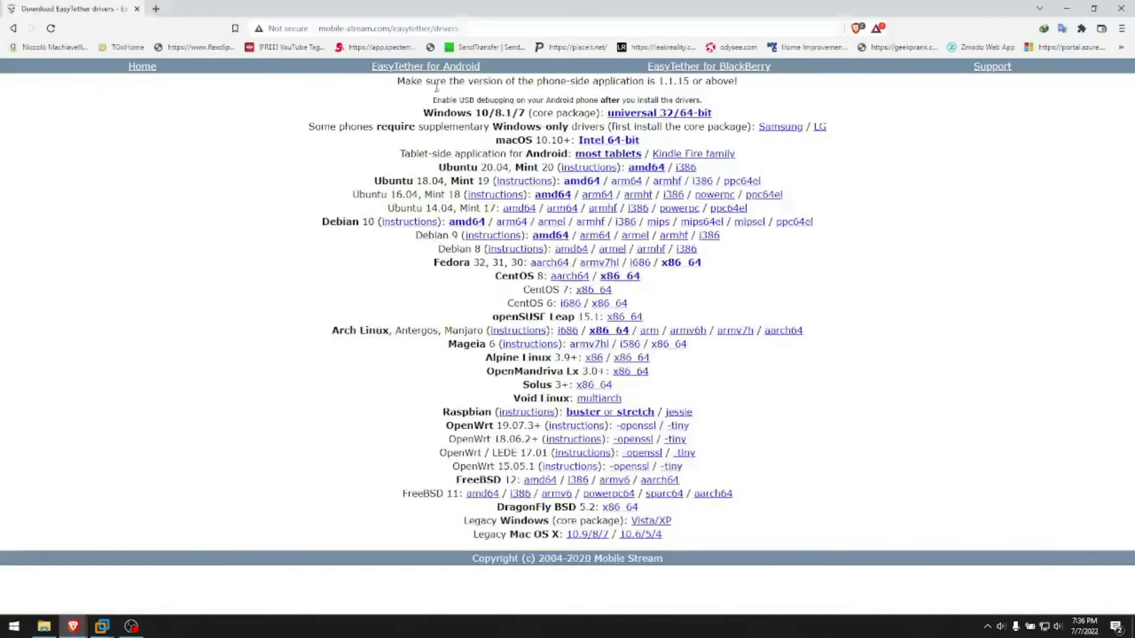
click(156, 9)
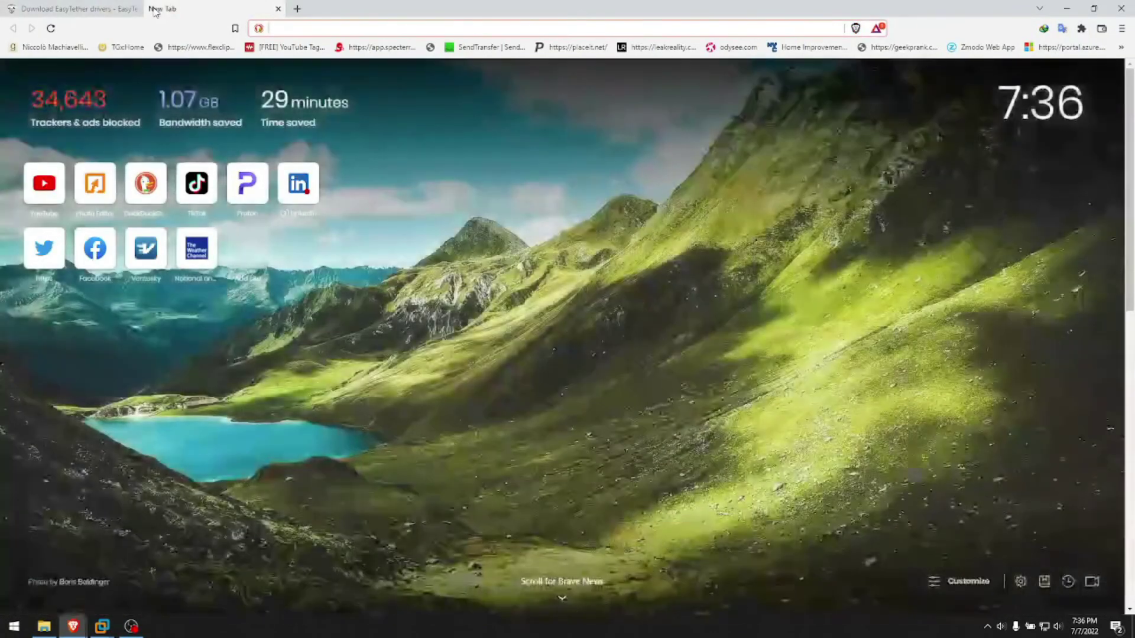
text(speedte)
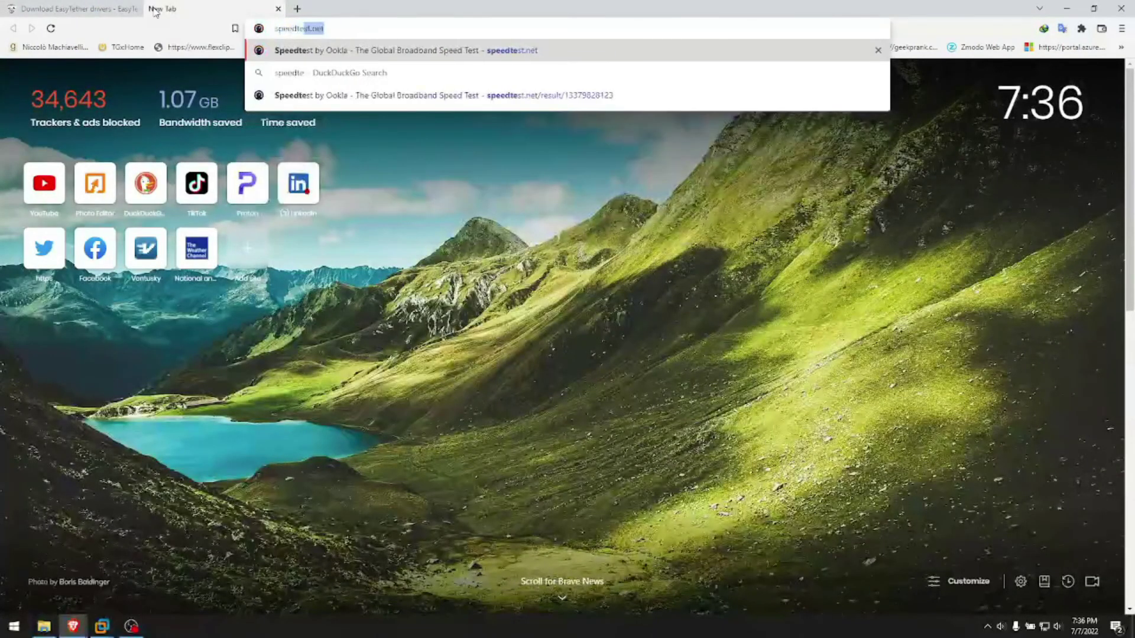
text(st.)
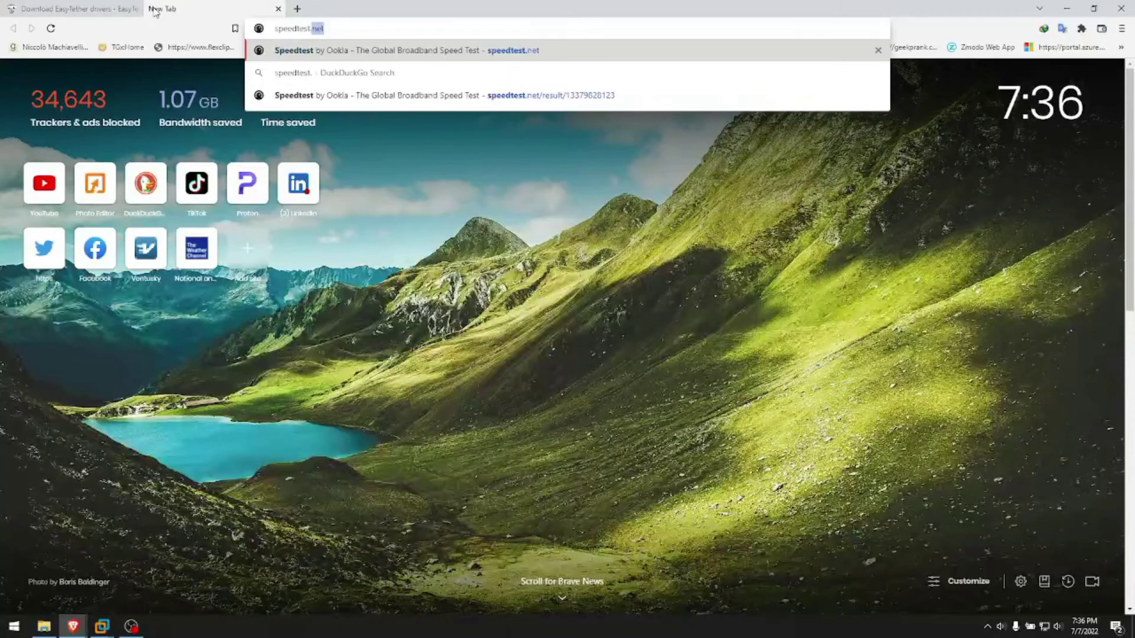
text(net)
key(Return)
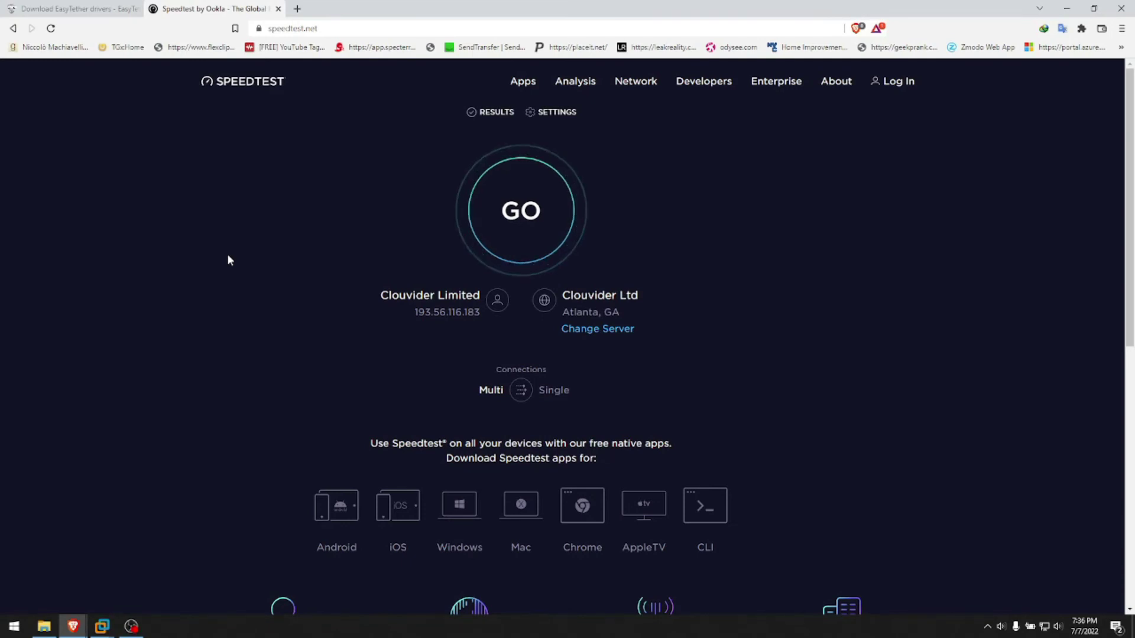
- Run the Speedtest: 92.32 Mbps download, 50.86 Mbps upload, 50 ms ping via Clouvider Atlanta
click(530, 229)
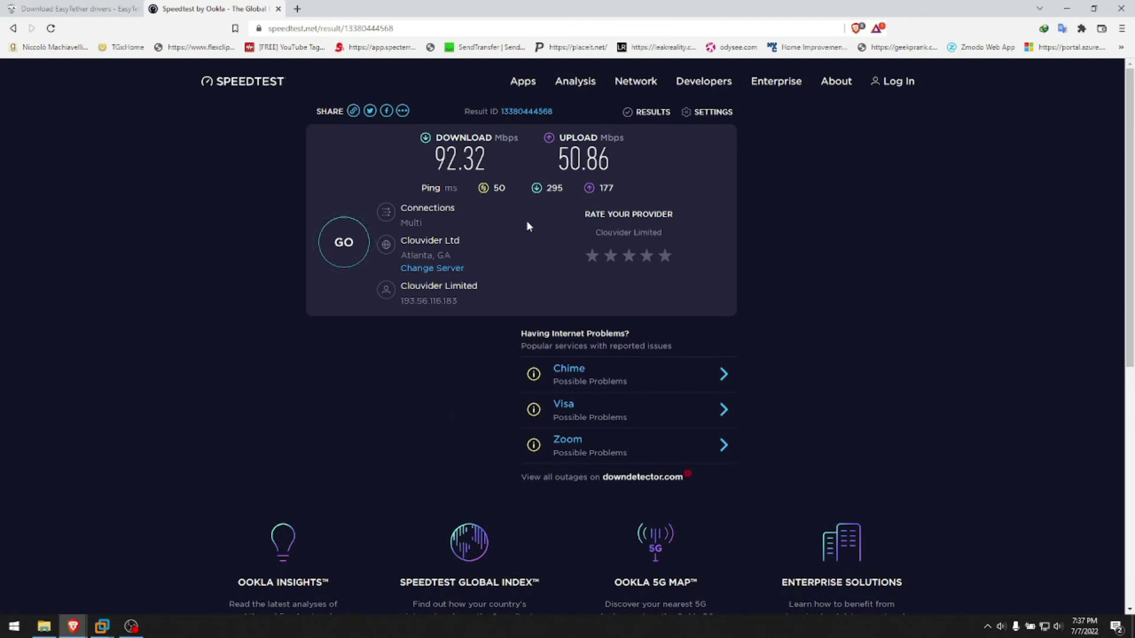
drag(618, 169, 428, 162)
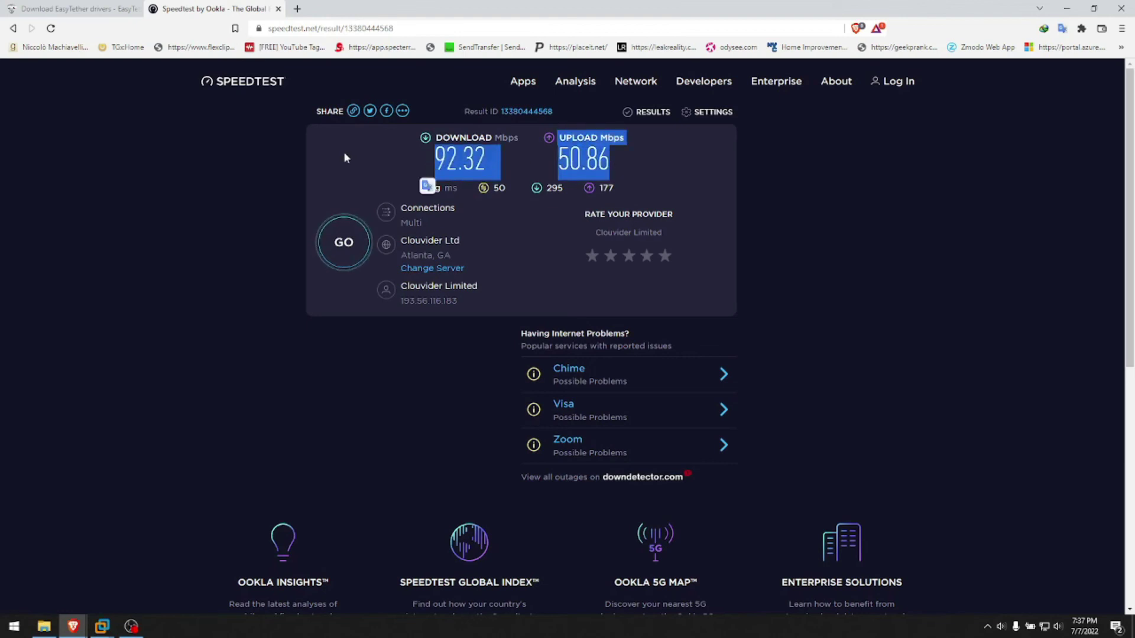
click(359, 159)
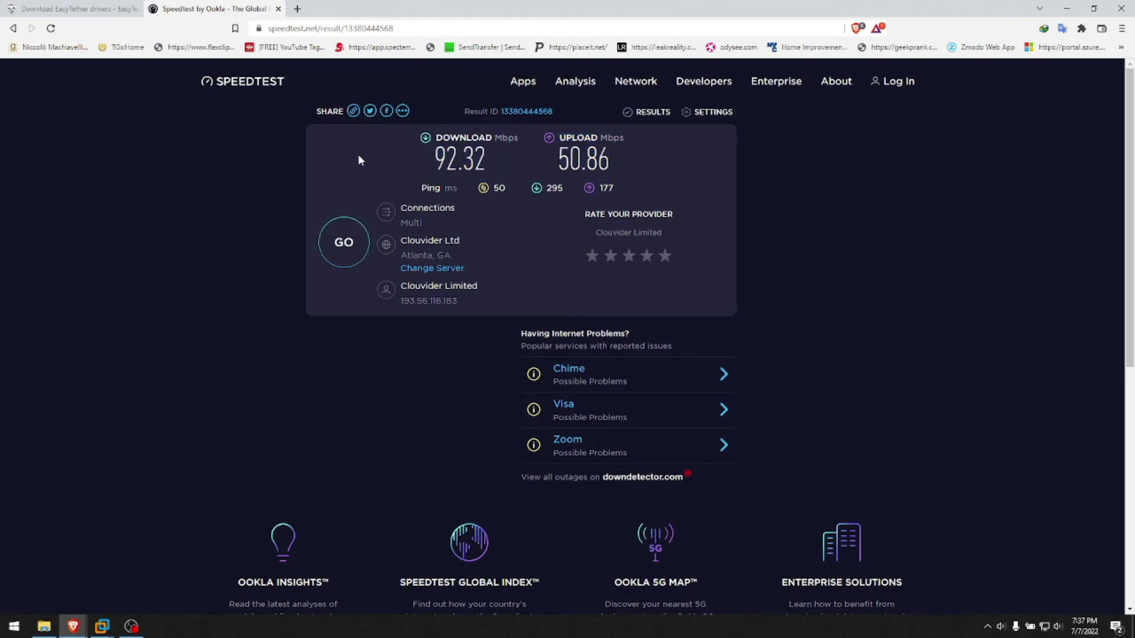